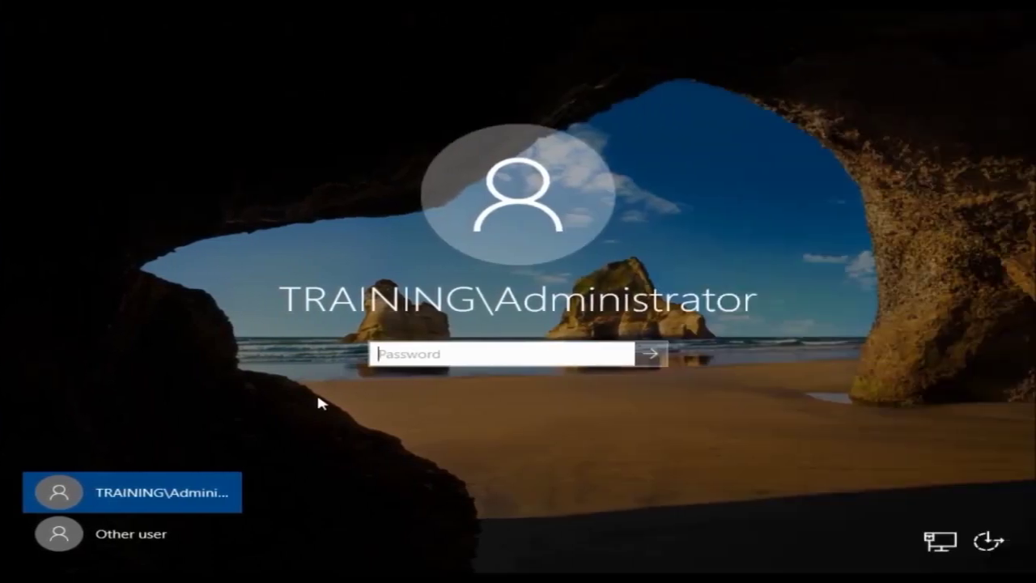
# - Sign in as administrator and launch Active Directory Users and Computers from Server Manager's Tools menu
pyautogui.write('************')
pyautogui.press('Return')
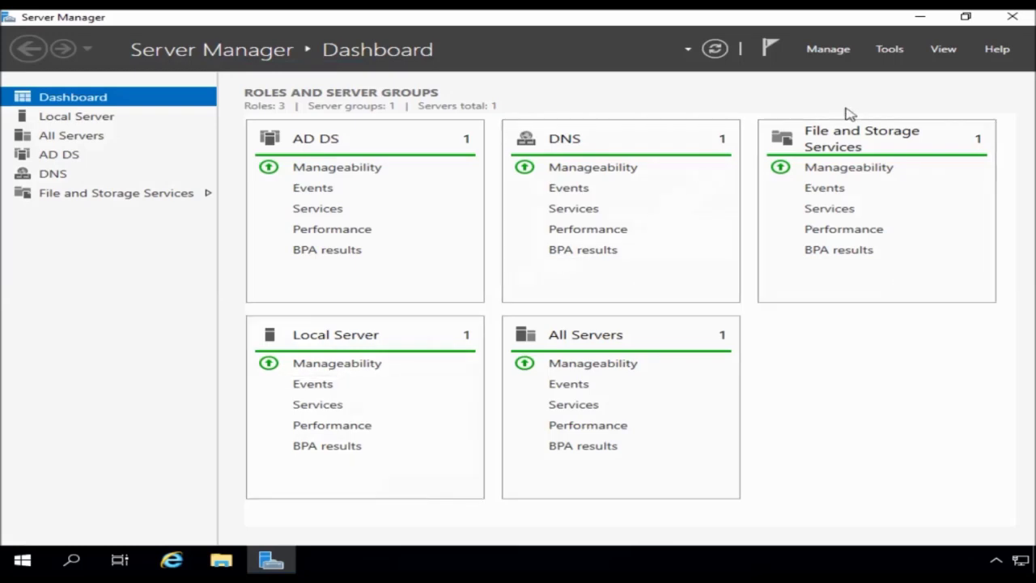
pyautogui.click(890, 51)
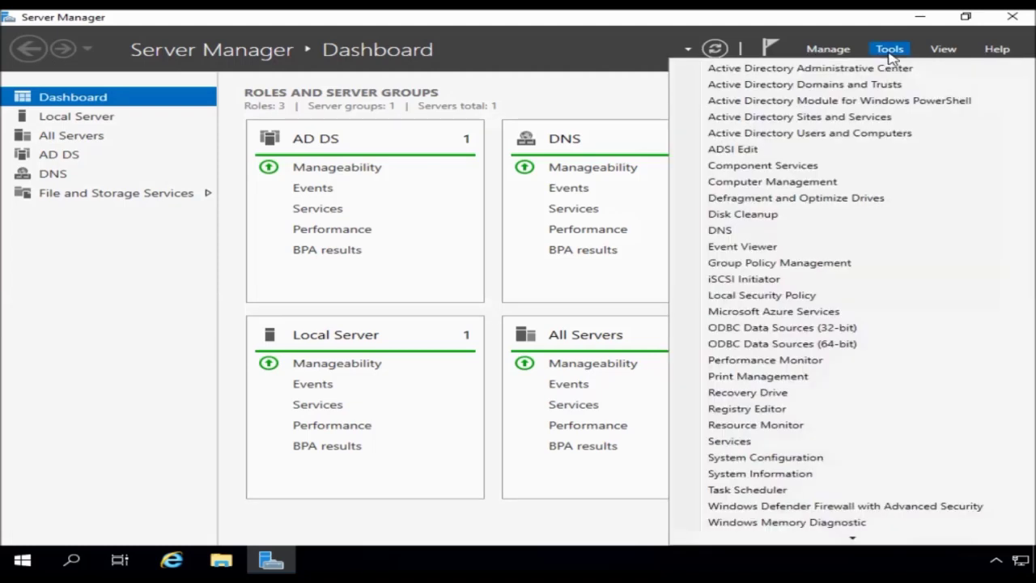
pyautogui.click(784, 135)
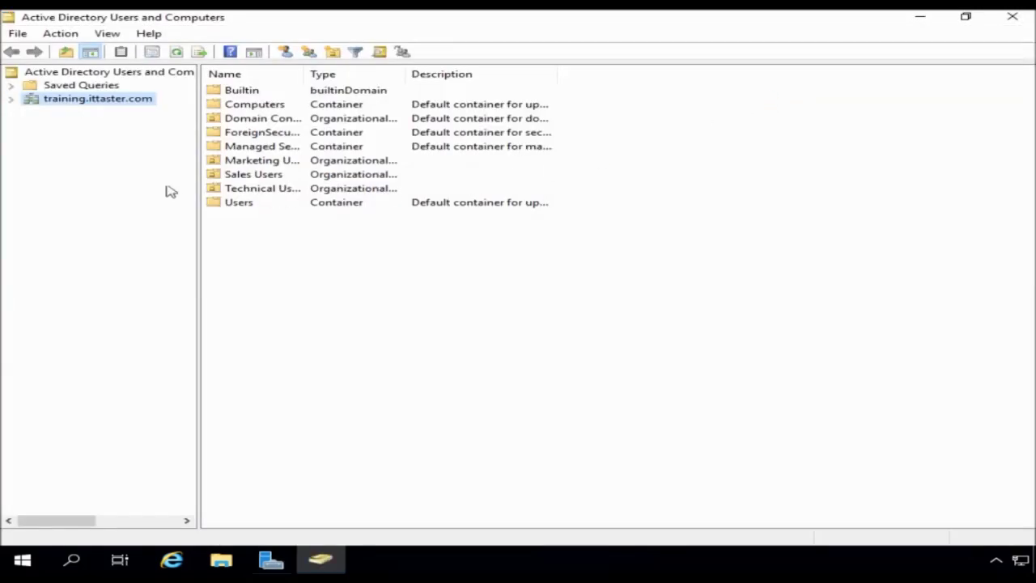
# - Expand training.ittaster.com, widen the tree pane, and show the Technical Users OU's contents
pyautogui.click(11, 98)
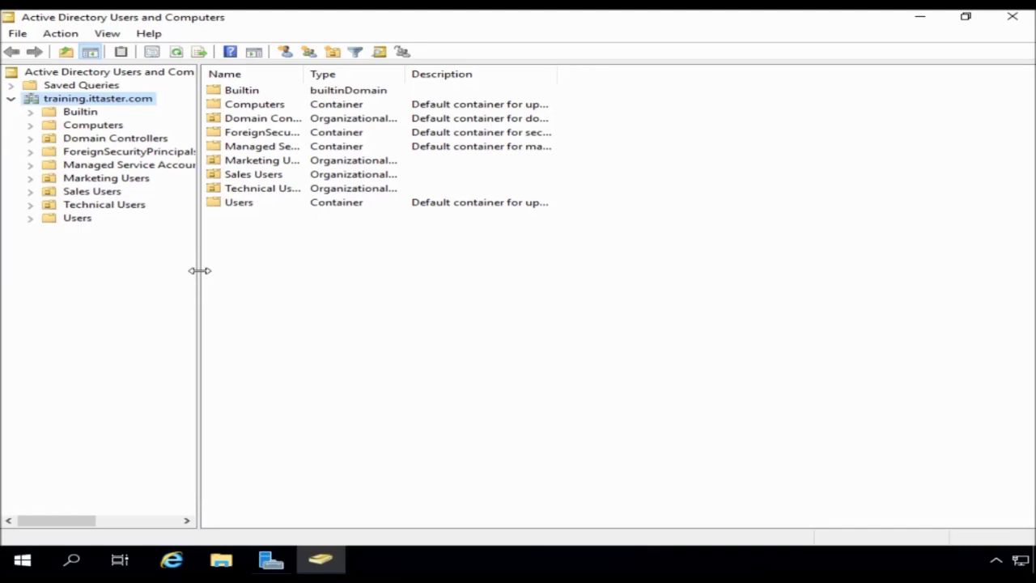
pyautogui.moveTo(200, 272); pyautogui.dragTo(288, 280)
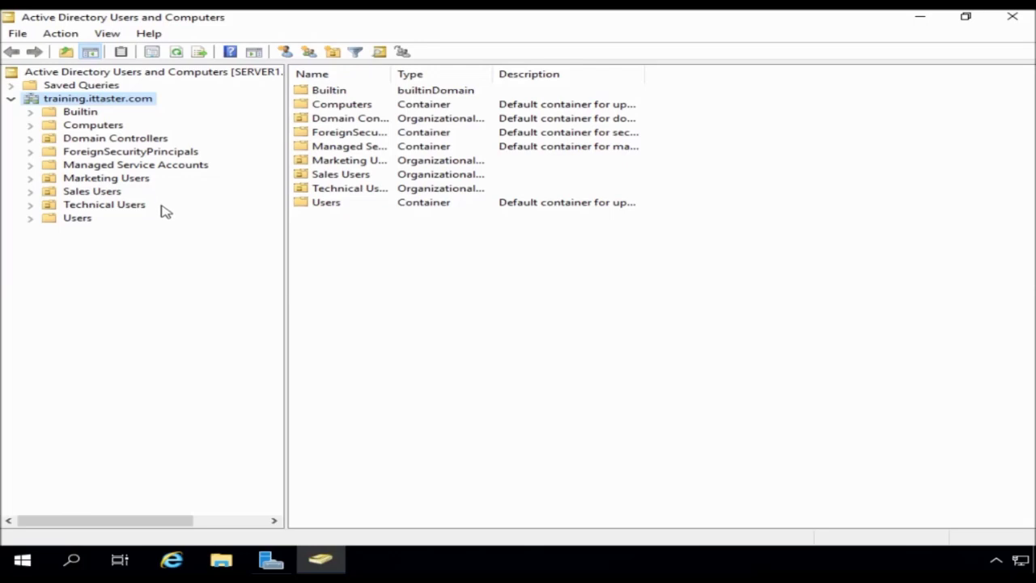
pyautogui.click(140, 210)
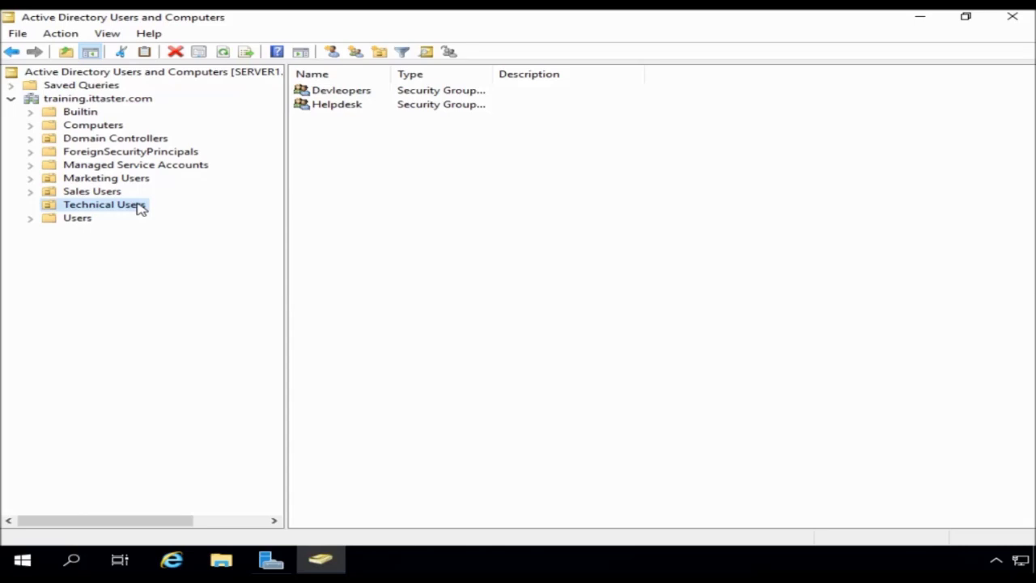
# - Start a new Technical Users account named '_Technical User Template' with logon technicalusertemplate
pyautogui.rightClick(140, 208)
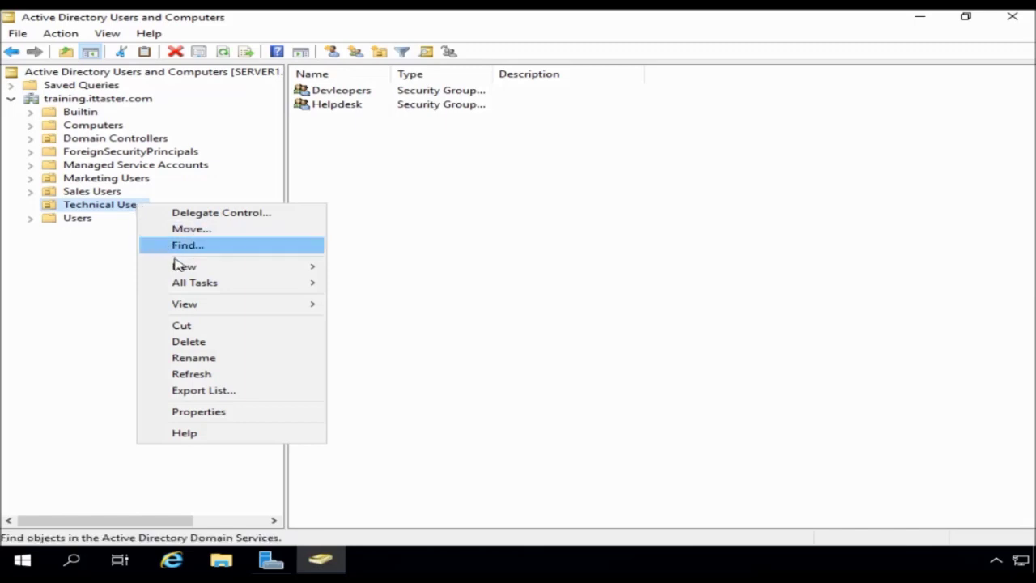
pyautogui.moveTo(181, 266)
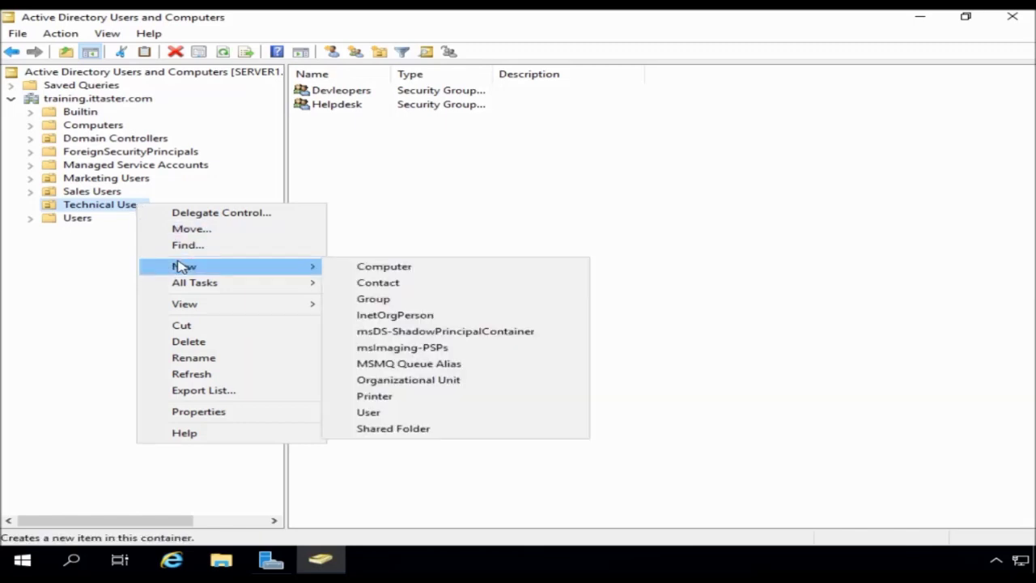
pyautogui.click(367, 413)
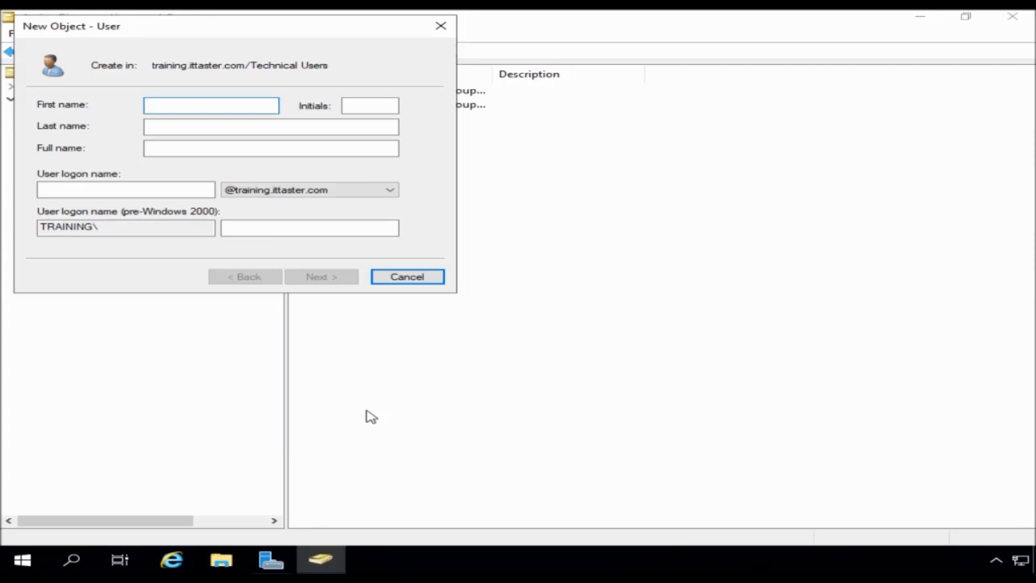
pyautogui.write('_')
pyautogui.write('Technical Us')
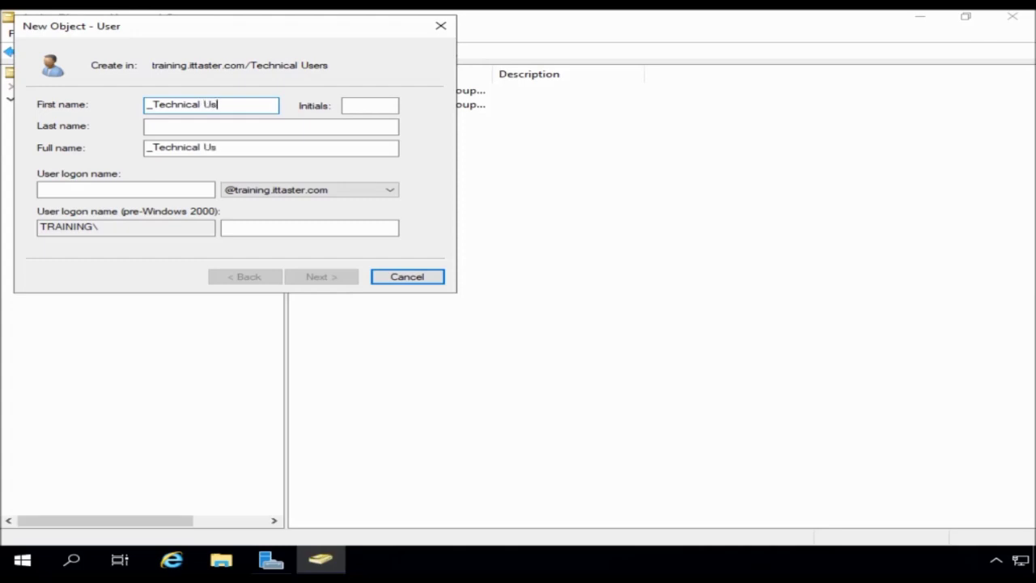
pyautogui.write('er Template')
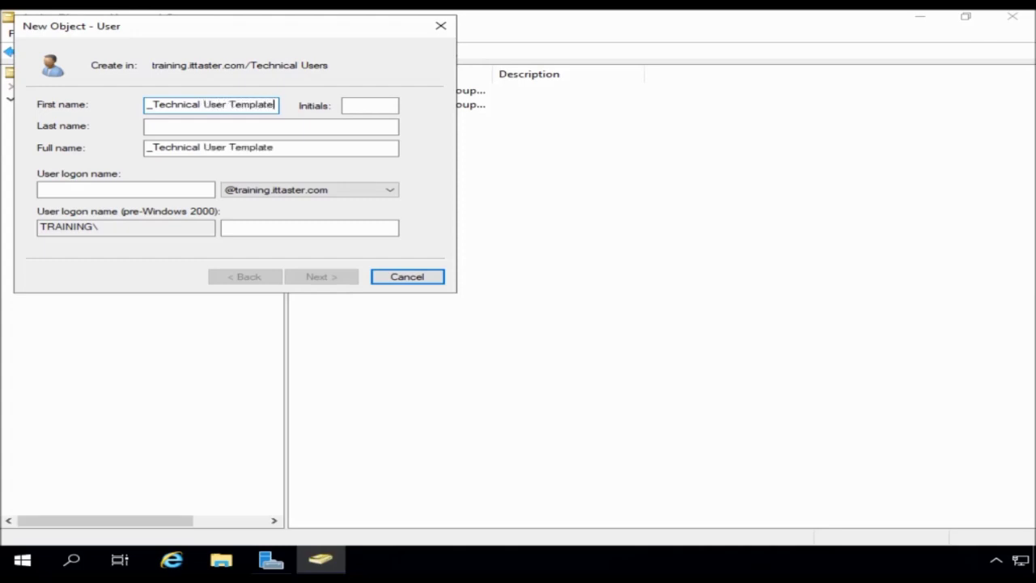
pyautogui.press('Tab')
pyautogui.press('Tab')
pyautogui.press('Tab')
pyautogui.press('Tab')
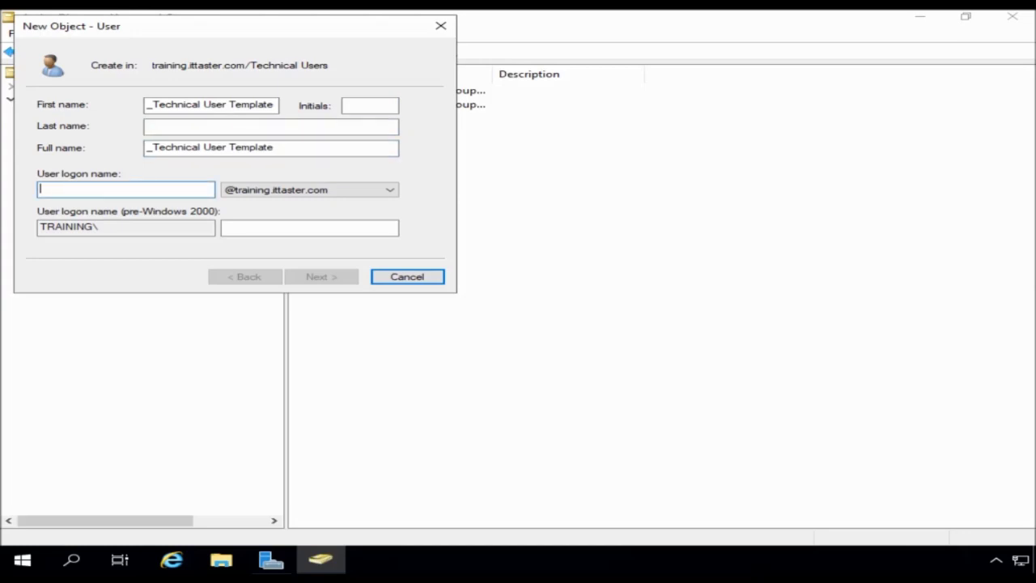
pyautogui.write('technic')
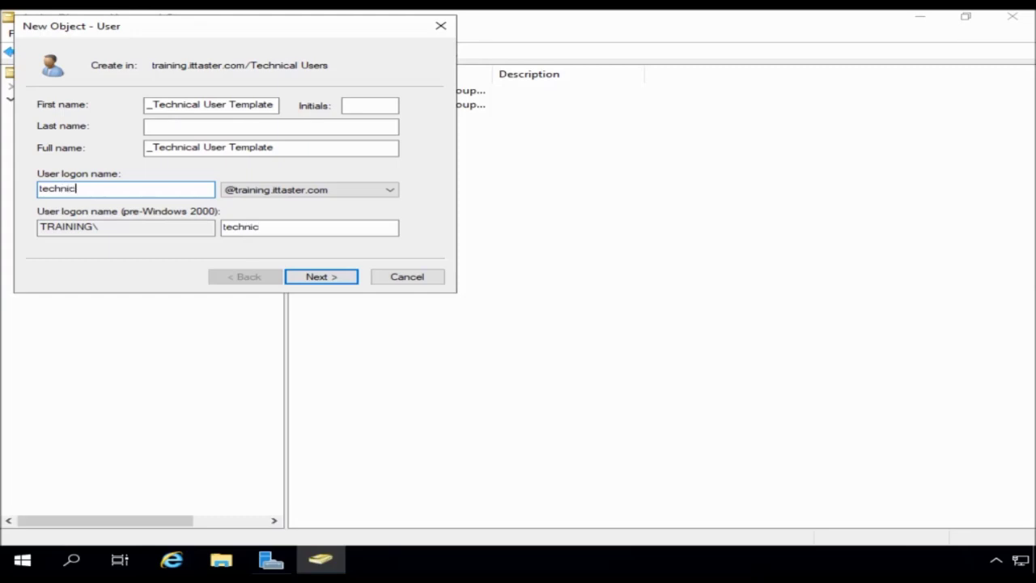
pyautogui.write('alusertemplate')
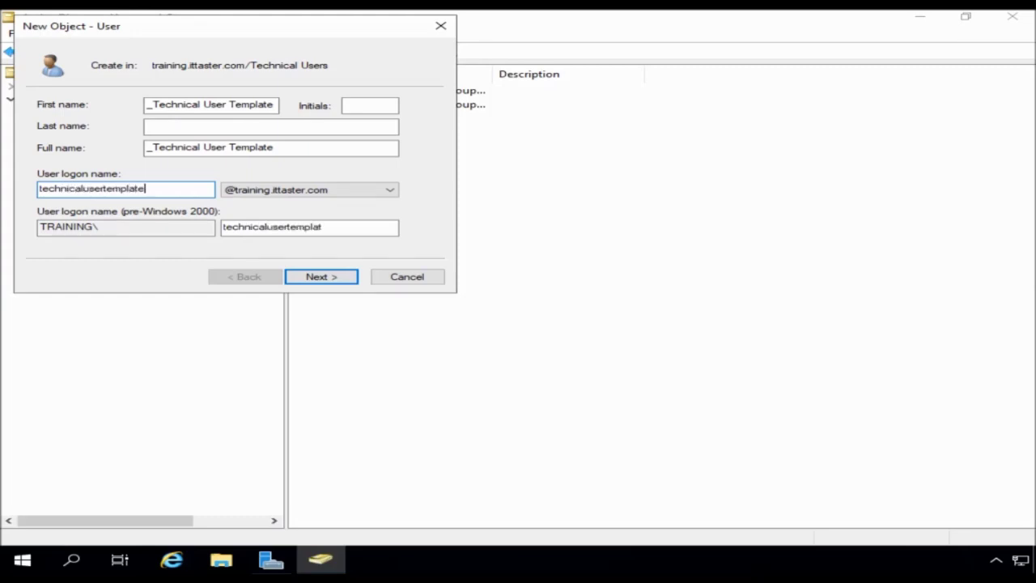
pyautogui.click(301, 278)
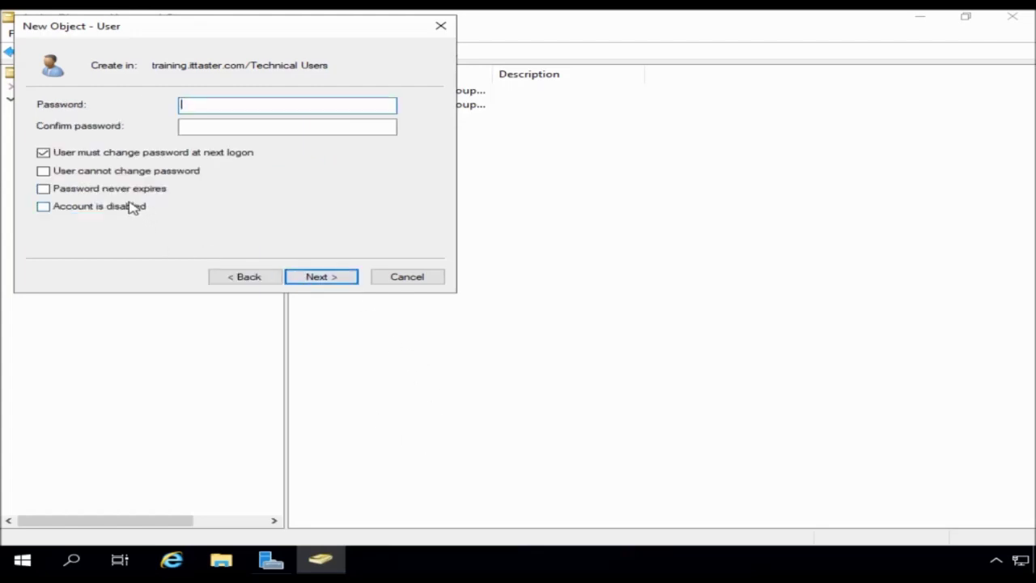
# - Give the template a password without forced change, mark it disabled, and create the account
pyautogui.click(43, 153)
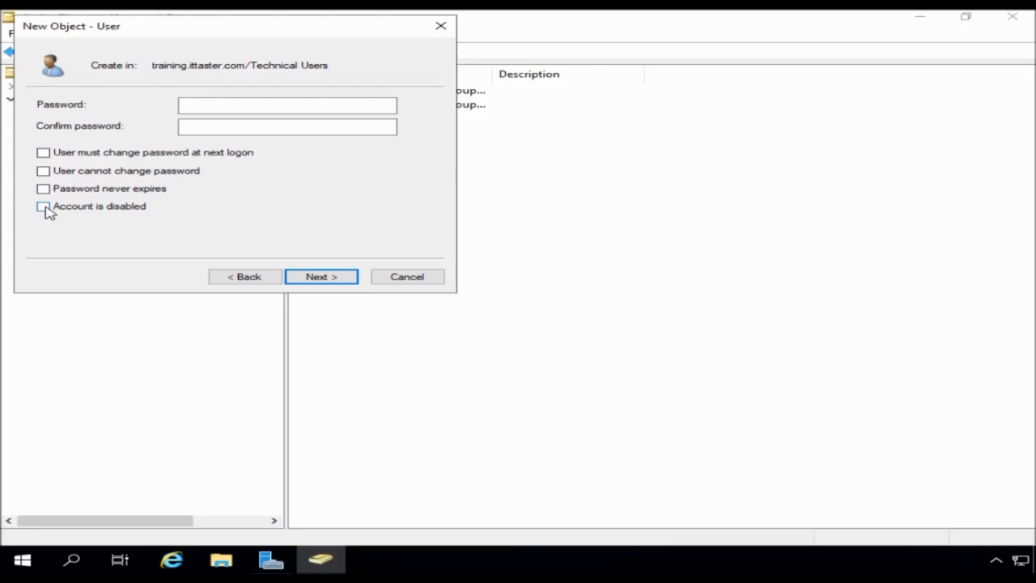
pyautogui.click(43, 171)
pyautogui.click(198, 105)
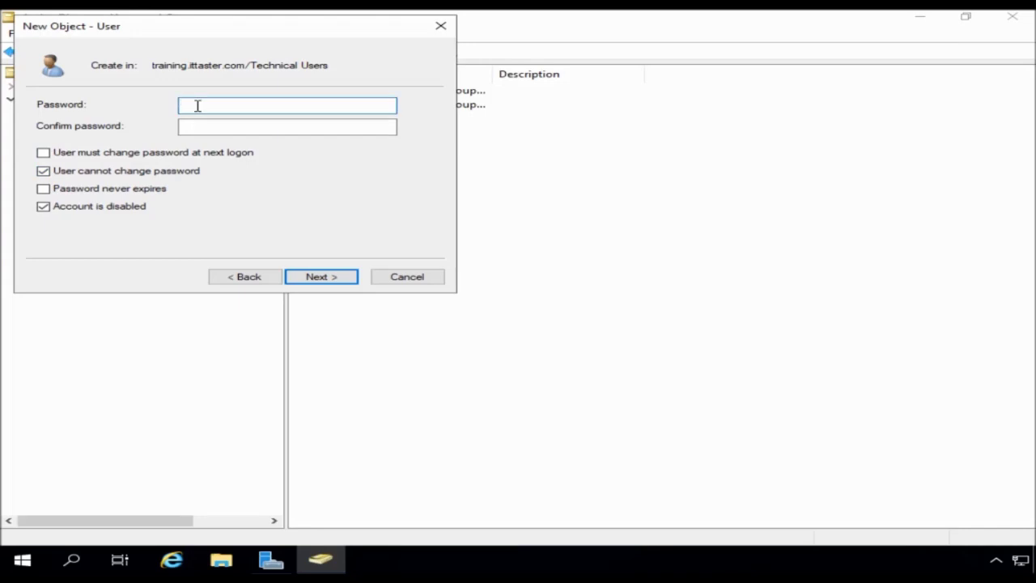
pyautogui.write('•••••••••••••')
pyautogui.click(243, 127)
pyautogui.write('•••••••')
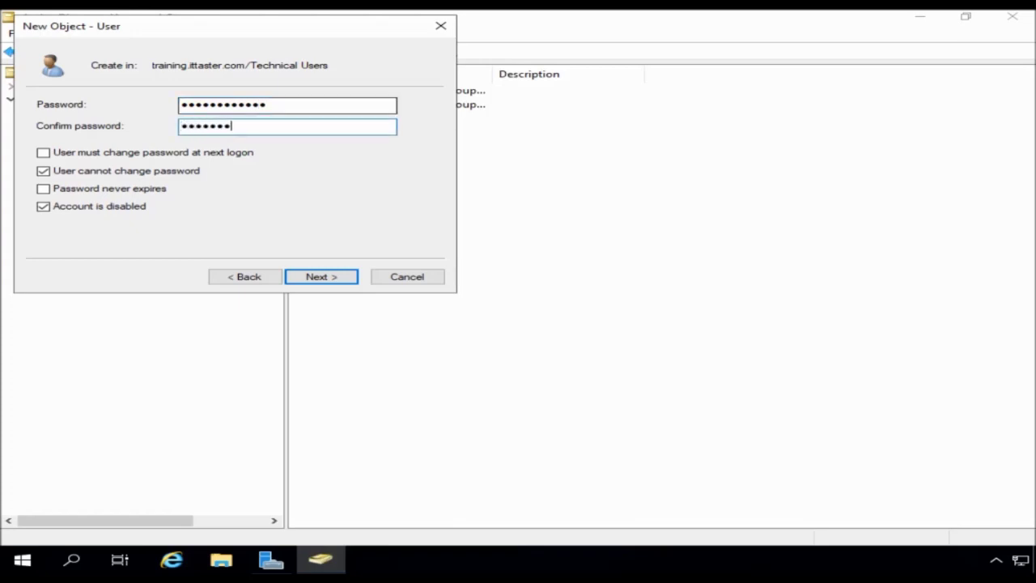
pyautogui.write('••••••')
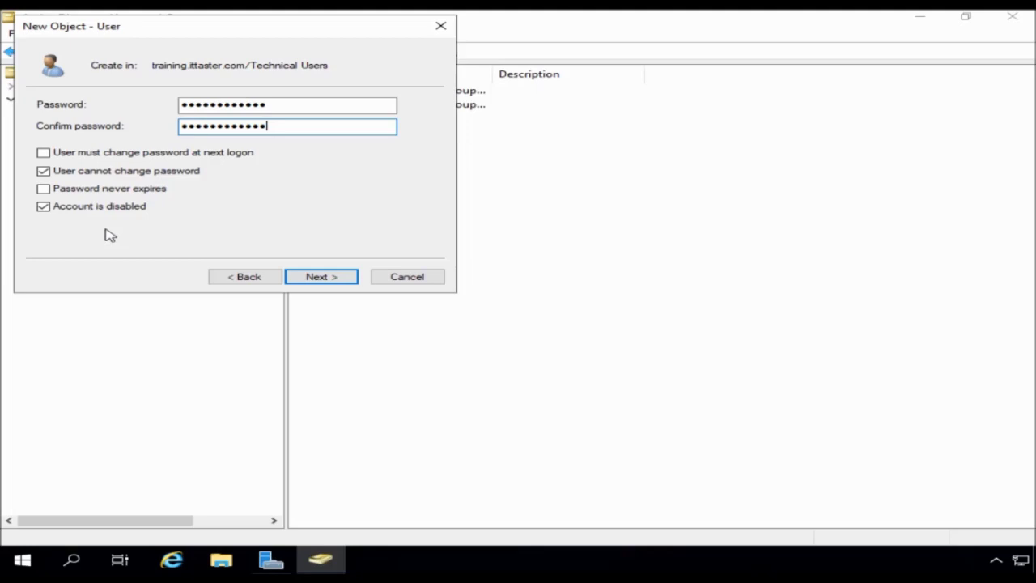
pyautogui.click(322, 279)
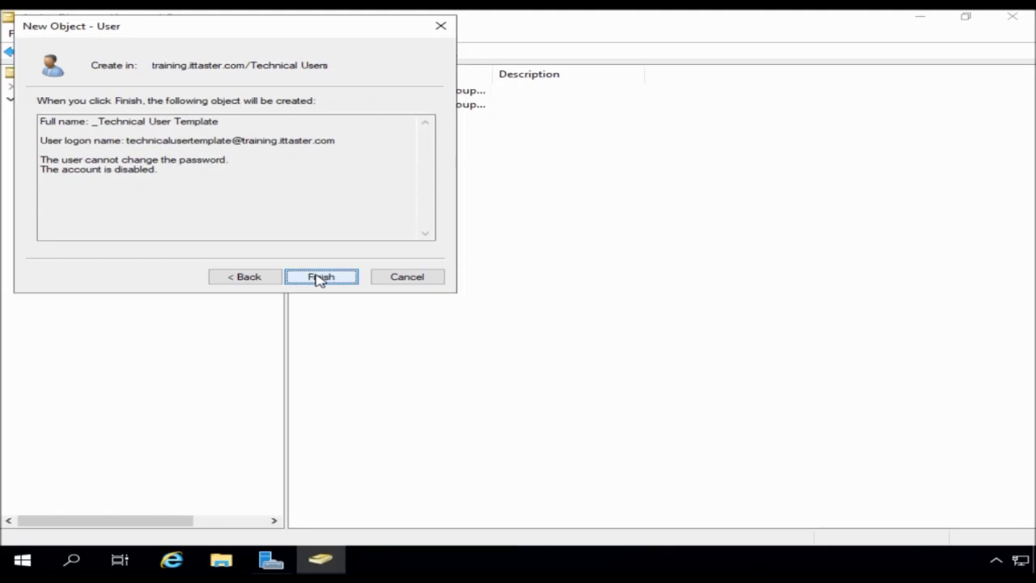
pyautogui.click(321, 278)
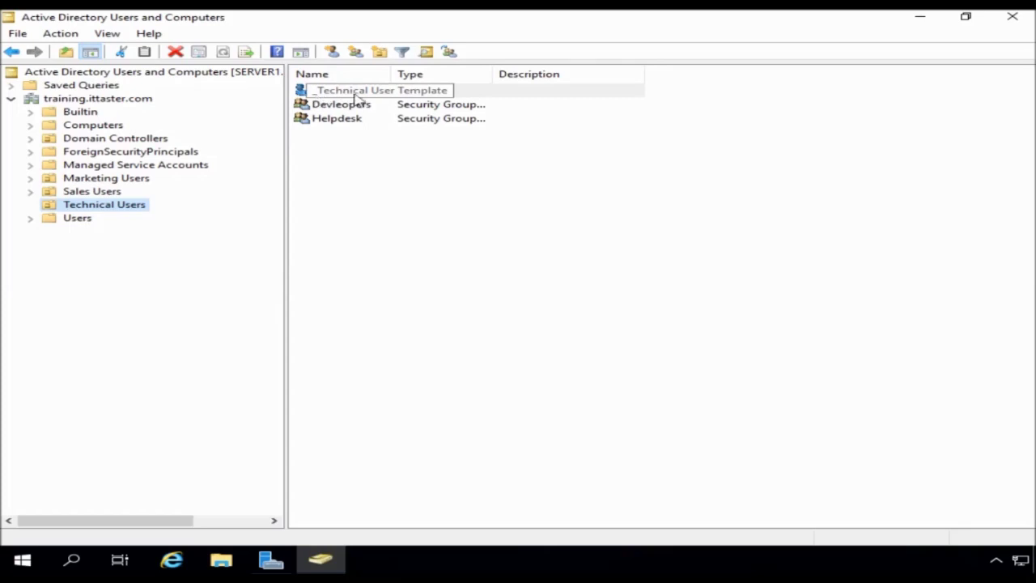
# - Open the template user's properties and enter Technical Dept as its Office
pyautogui.press('Return')
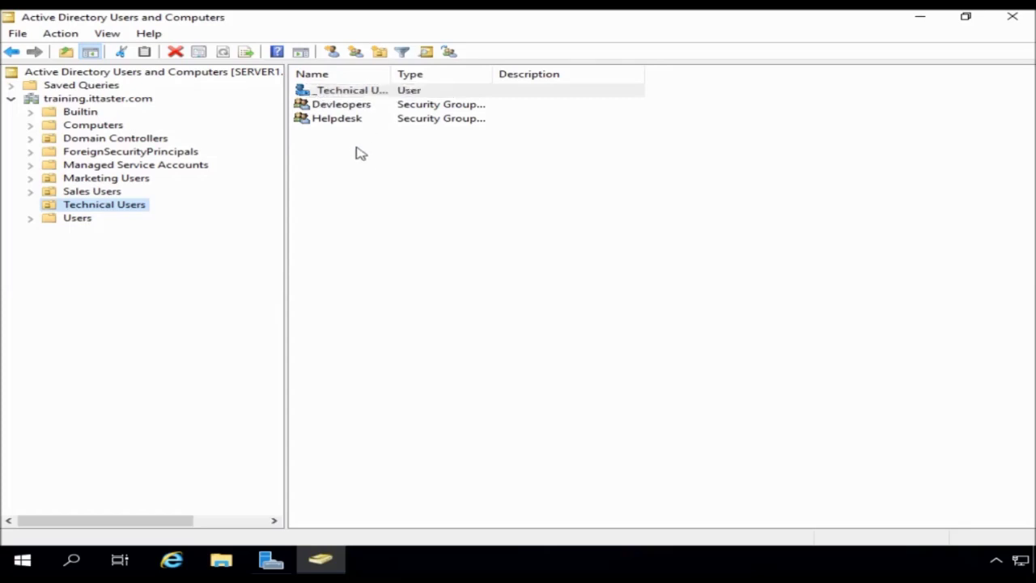
pyautogui.doubleClick(342, 91)
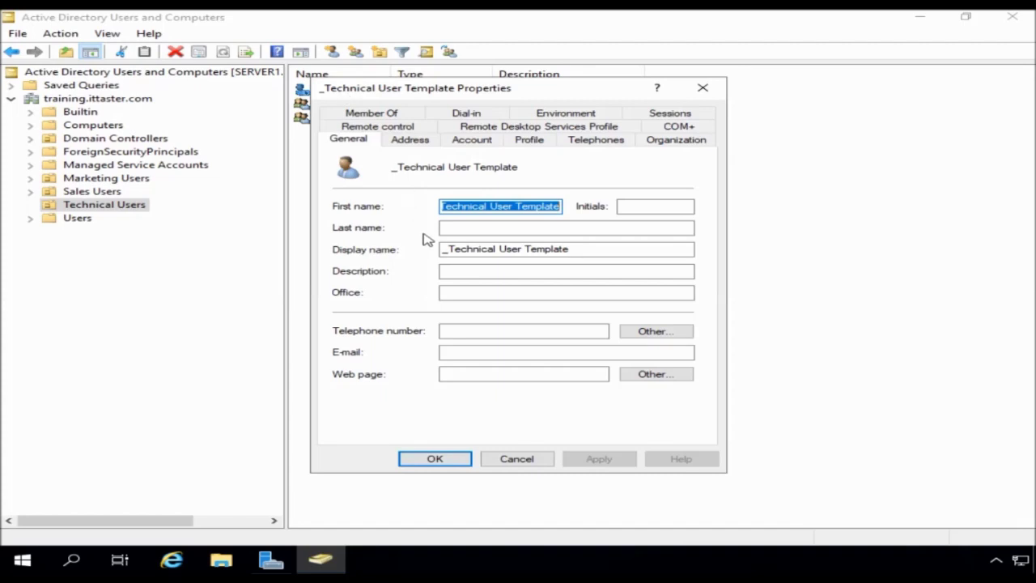
pyautogui.click(458, 293)
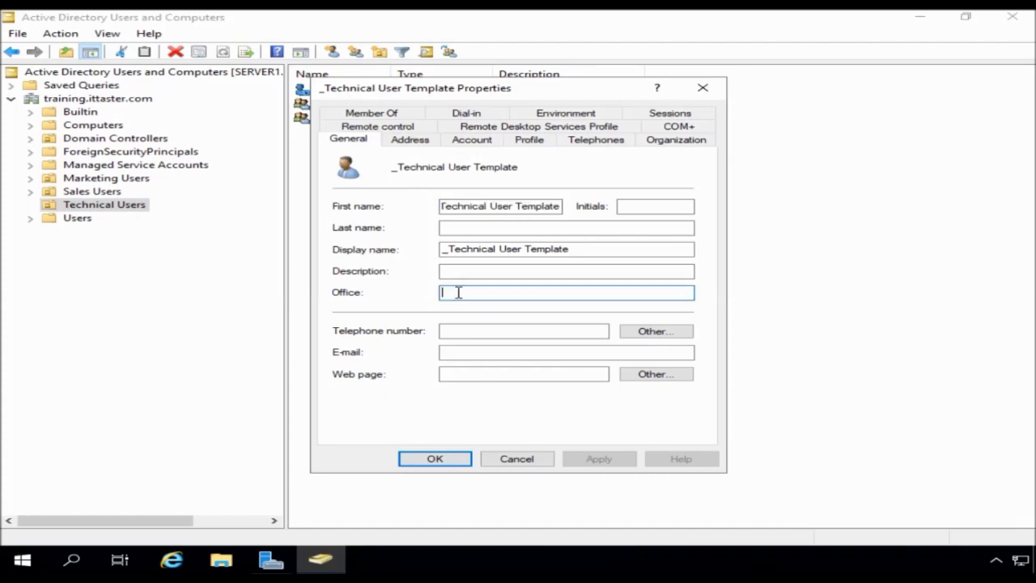
pyautogui.write('Tech')
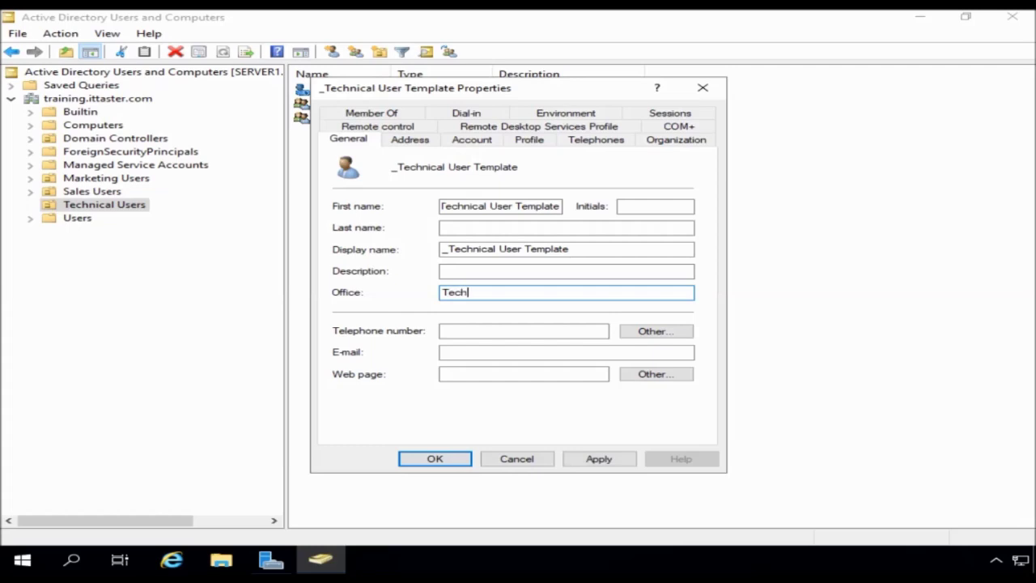
pyautogui.write('nical Dept')
# - Review the template's logon hours on the Account tab, leaving them unchanged
pyautogui.click(471, 140)
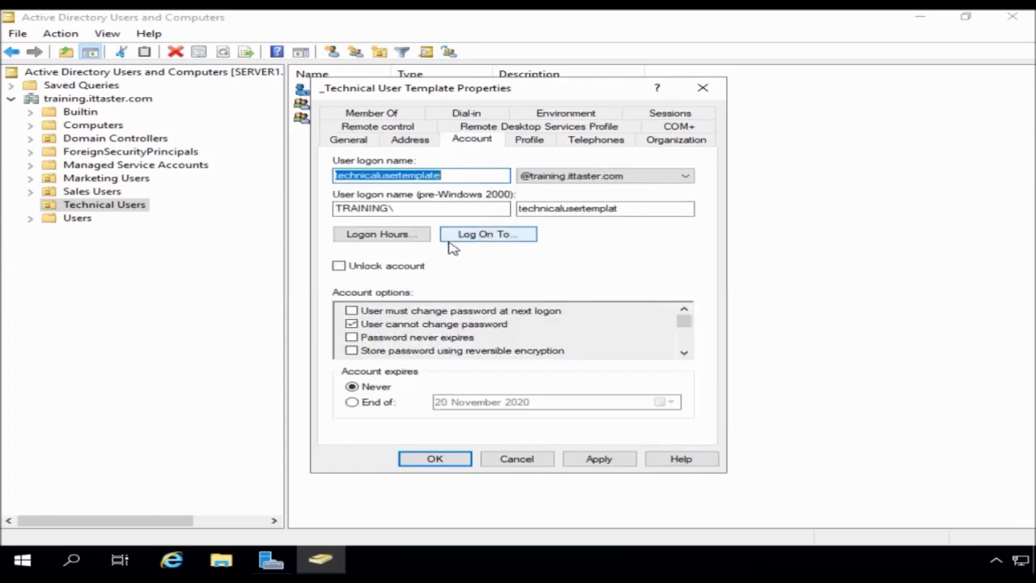
pyautogui.click(383, 240)
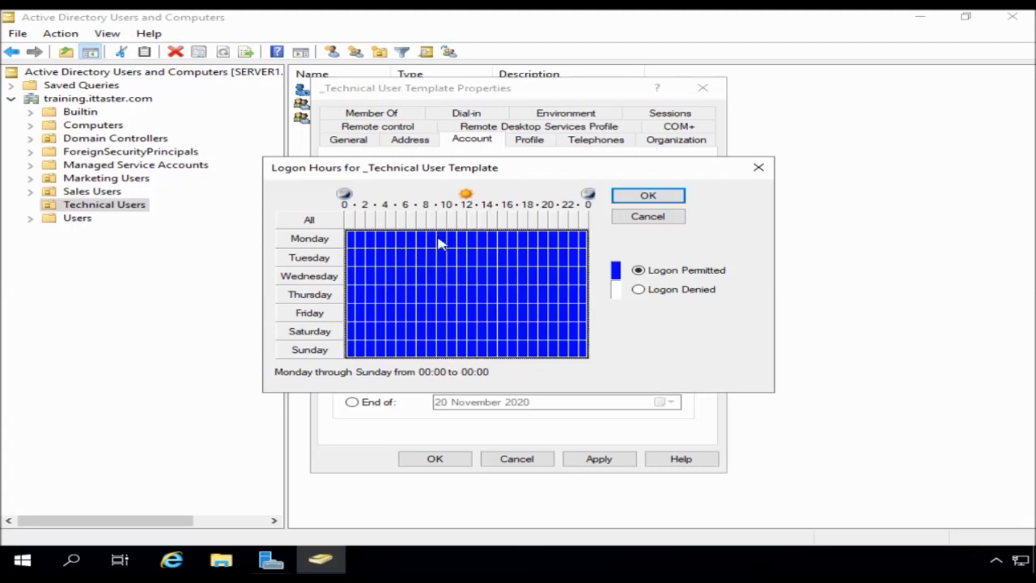
pyautogui.click(621, 219)
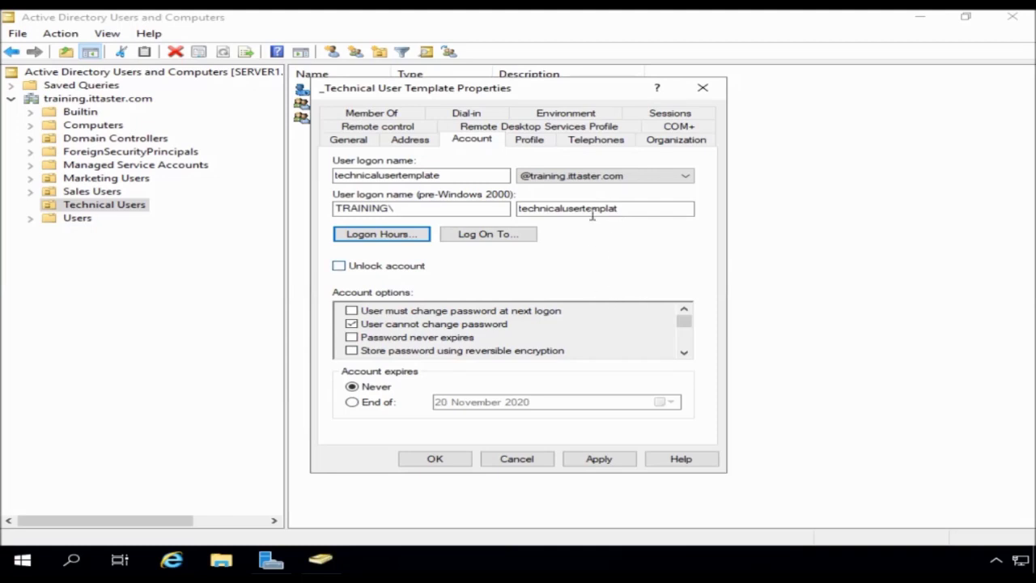
# - Set the template's logon script to technical.bat on the Profile tab
pyautogui.click(528, 141)
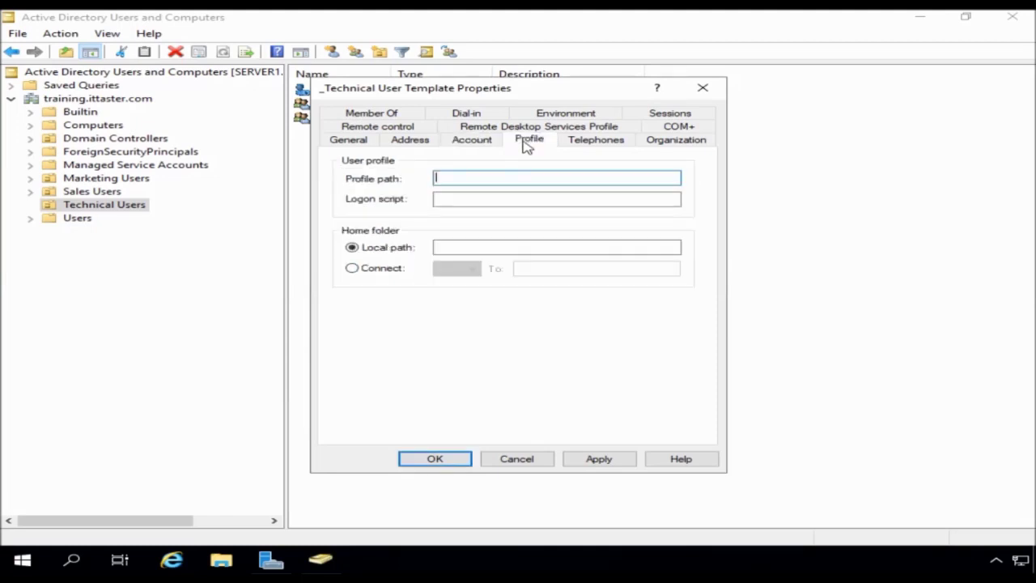
pyautogui.click(474, 202)
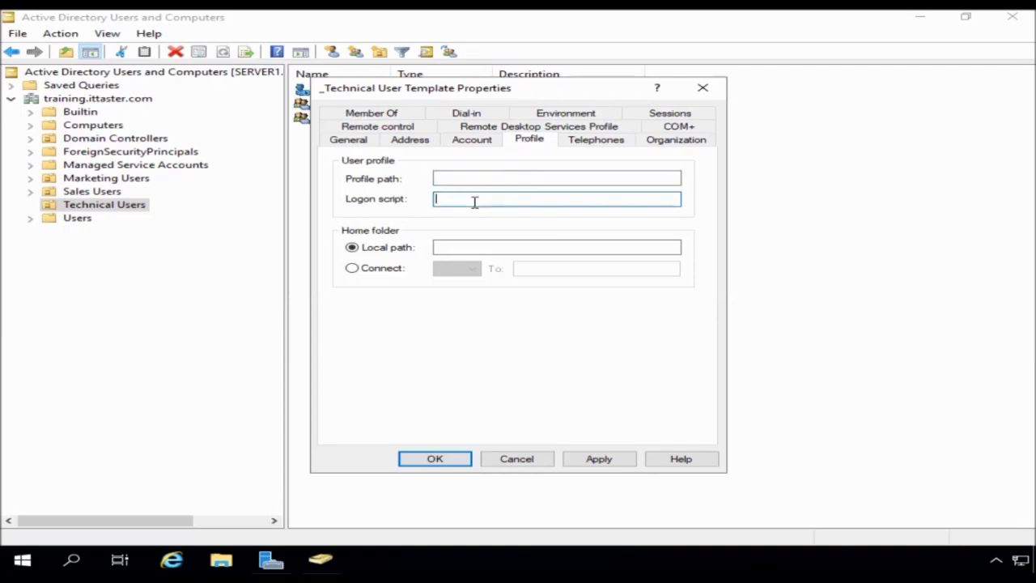
pyautogui.write('technical.bat')
# - Map home drive H: to \\server1\home_folders$\%username% and apply the profile settings
pyautogui.click(353, 269)
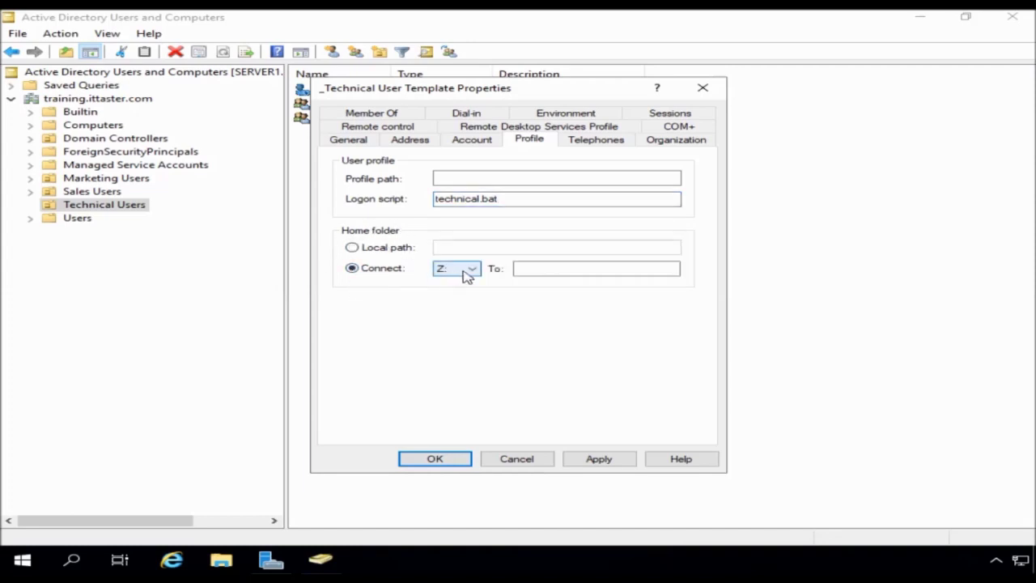
pyautogui.click(473, 272)
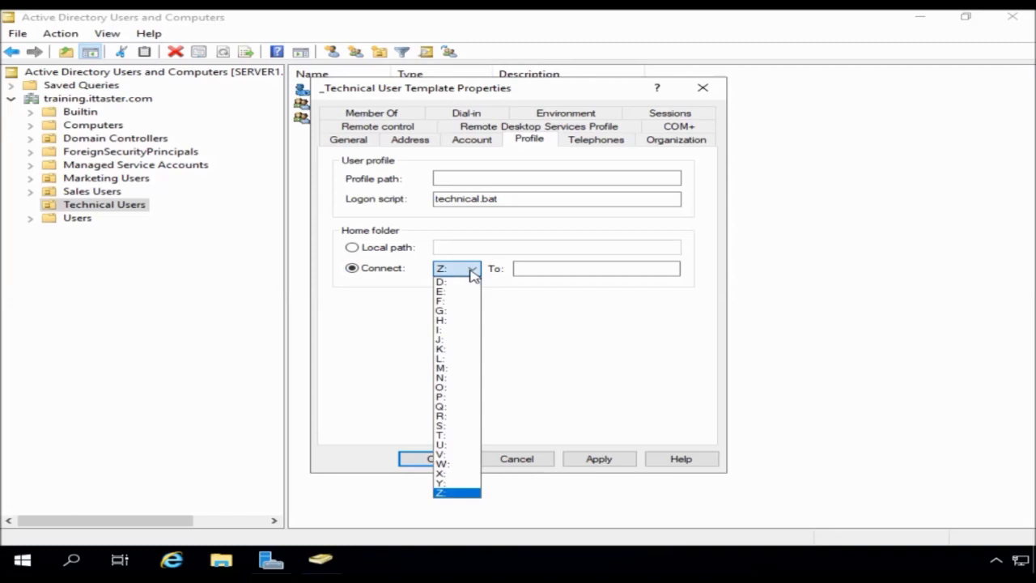
pyautogui.click(451, 321)
pyautogui.click(531, 268)
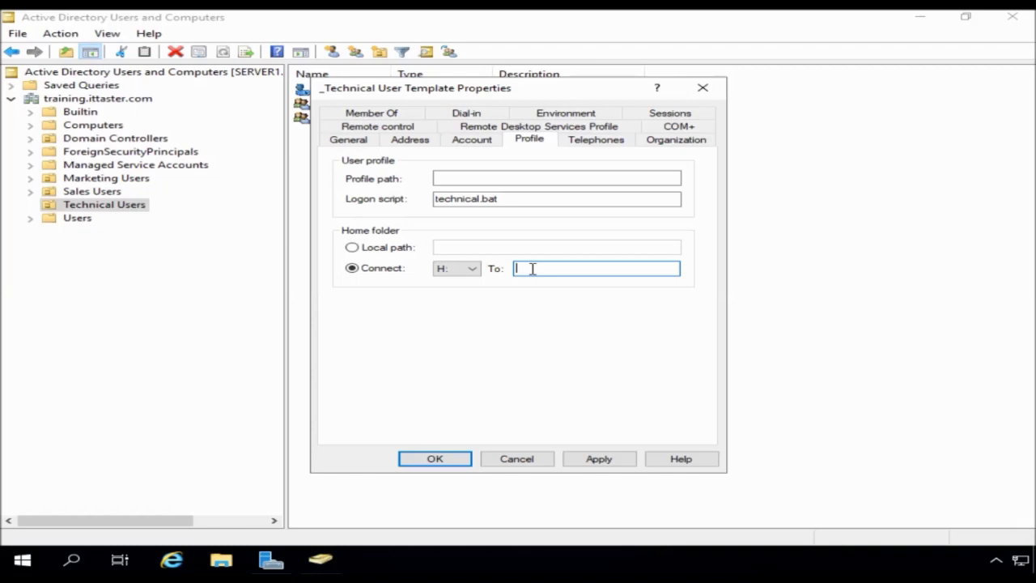
pyautogui.write('\\\\server1\\home_folders$\\%user')
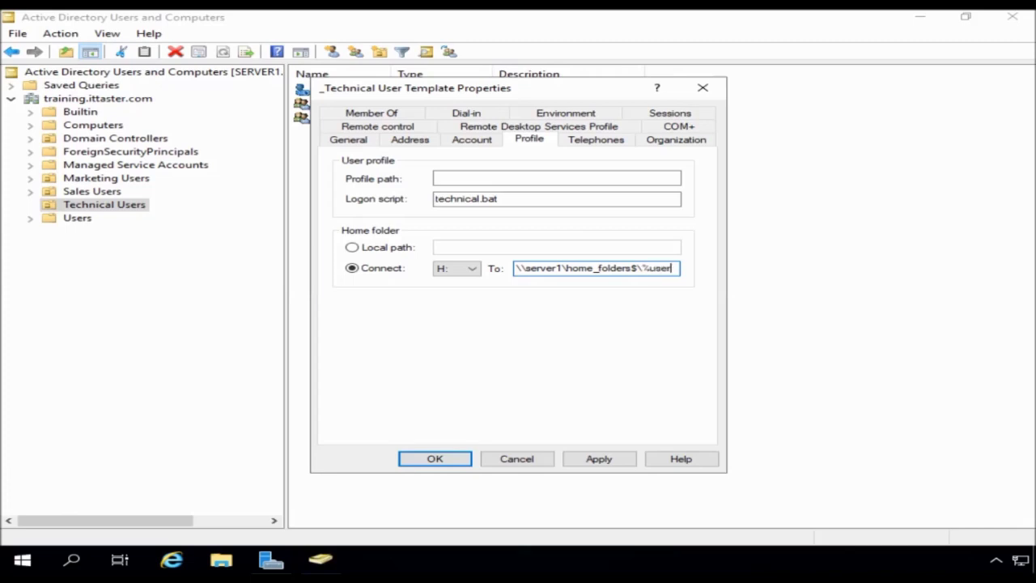
pyautogui.write('name%')
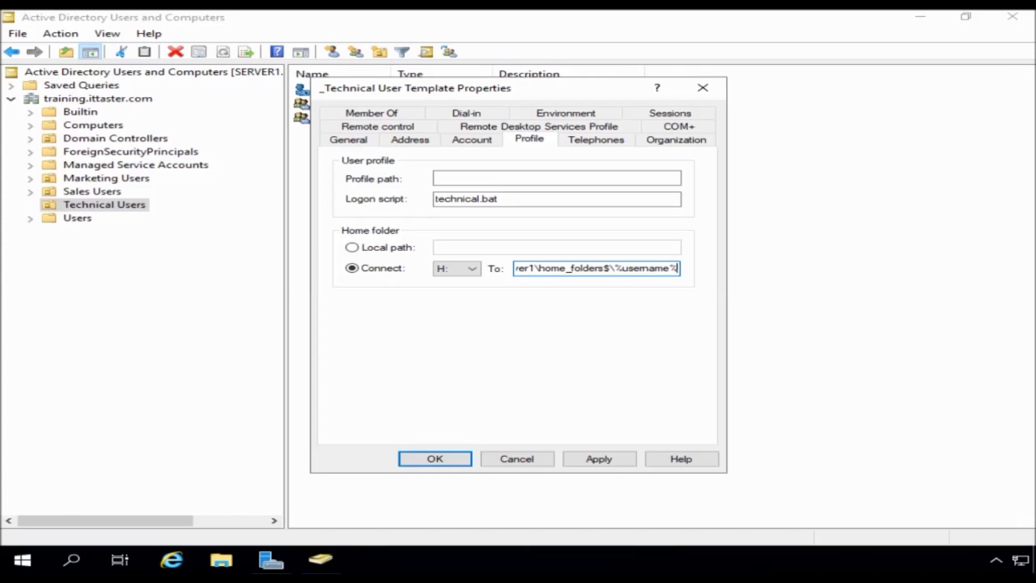
pyautogui.click(601, 459)
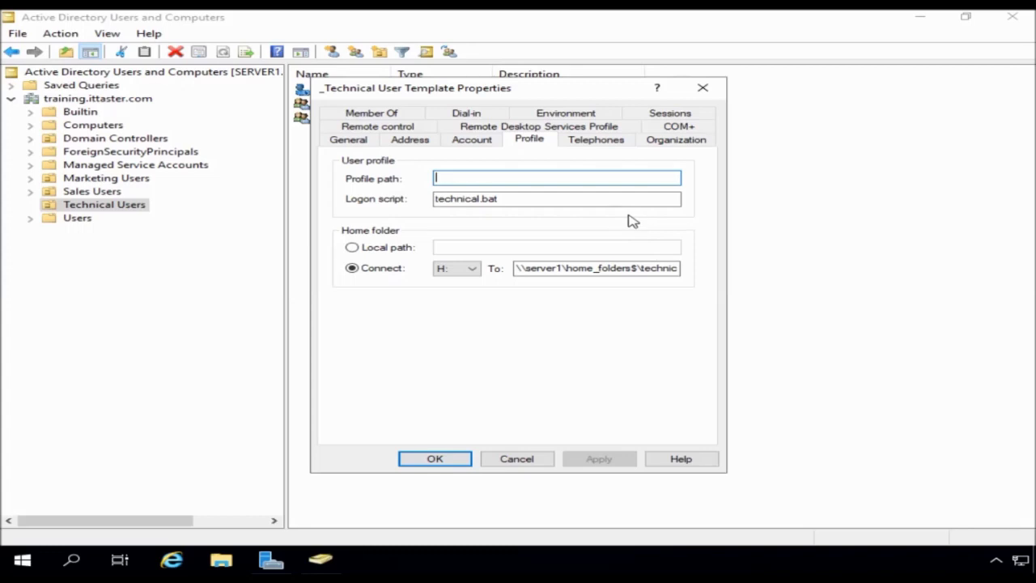
# - Enter Technical Dept as the template's department on the Organization tab
pyautogui.click(603, 142)
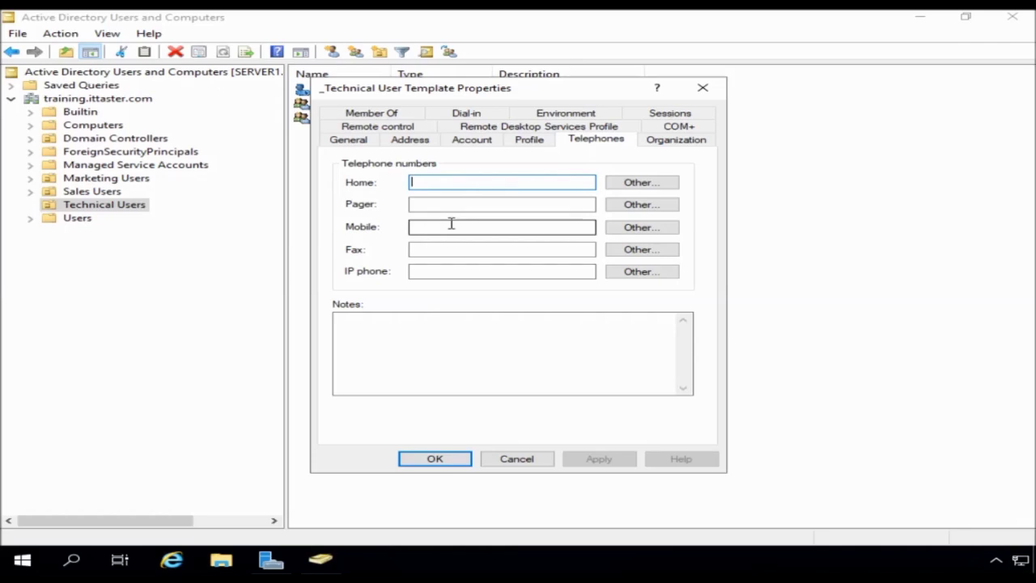
pyautogui.click(664, 143)
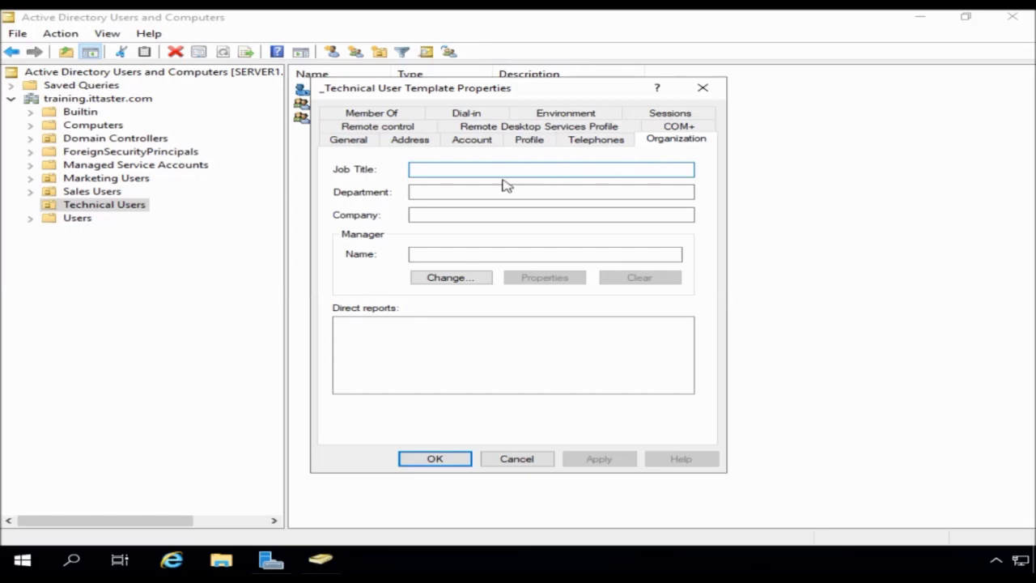
pyautogui.click(456, 194)
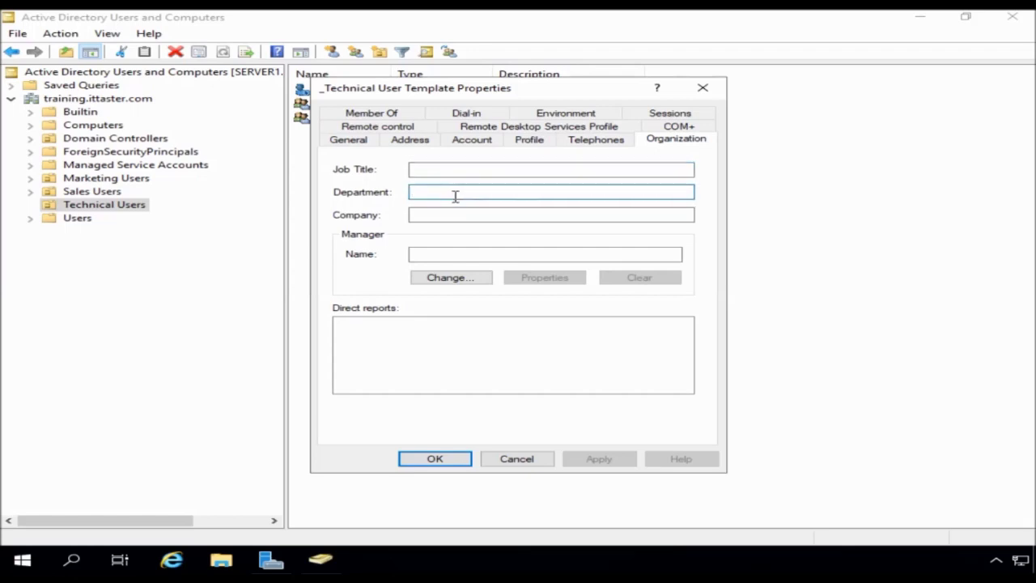
pyautogui.write('Technica')
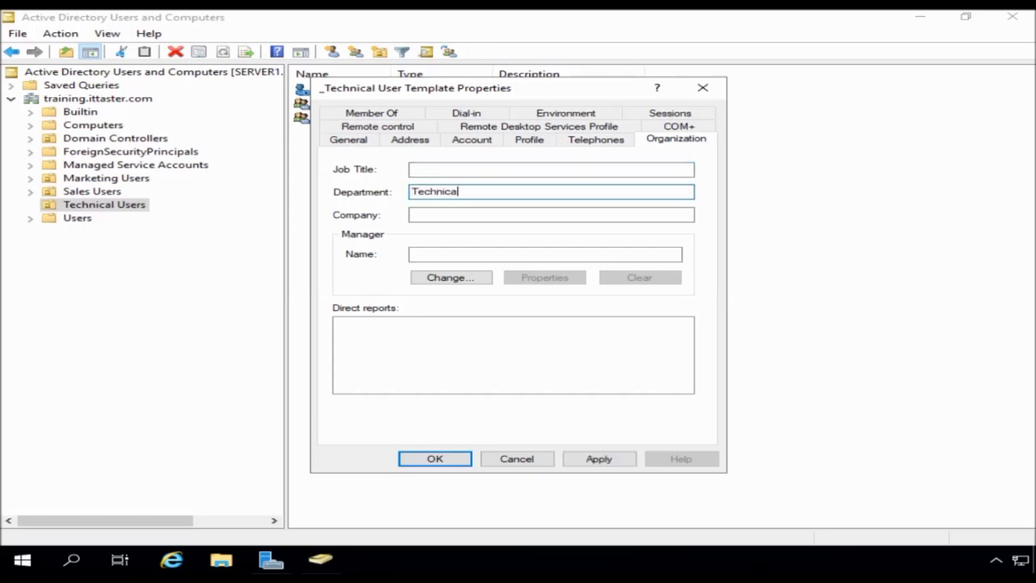
pyautogui.write('l Dept')
pyautogui.click(411, 214)
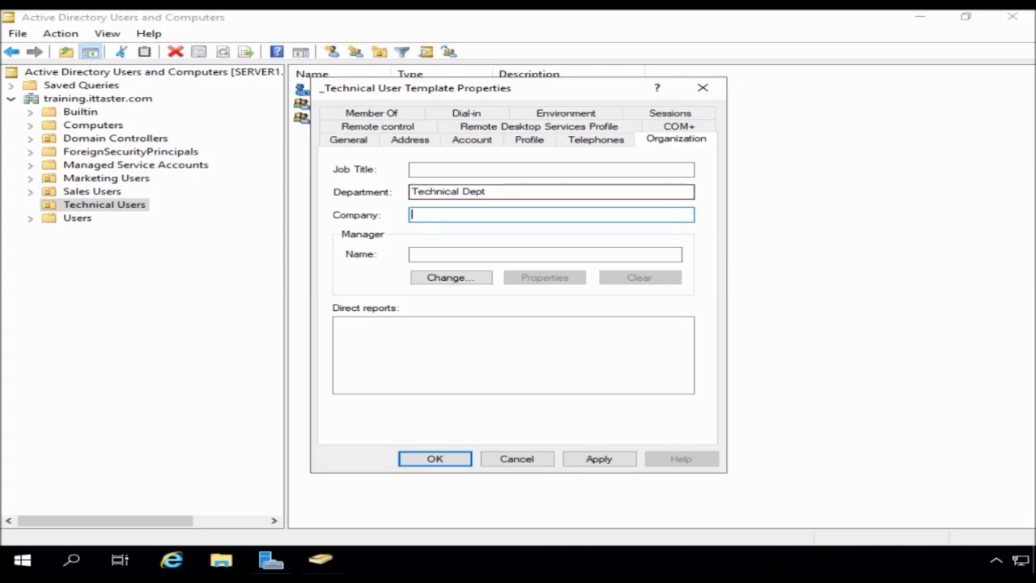
# - Add the template to the All_Staff and Helpdesk groups and close its properties with OK
pyautogui.click(366, 113)
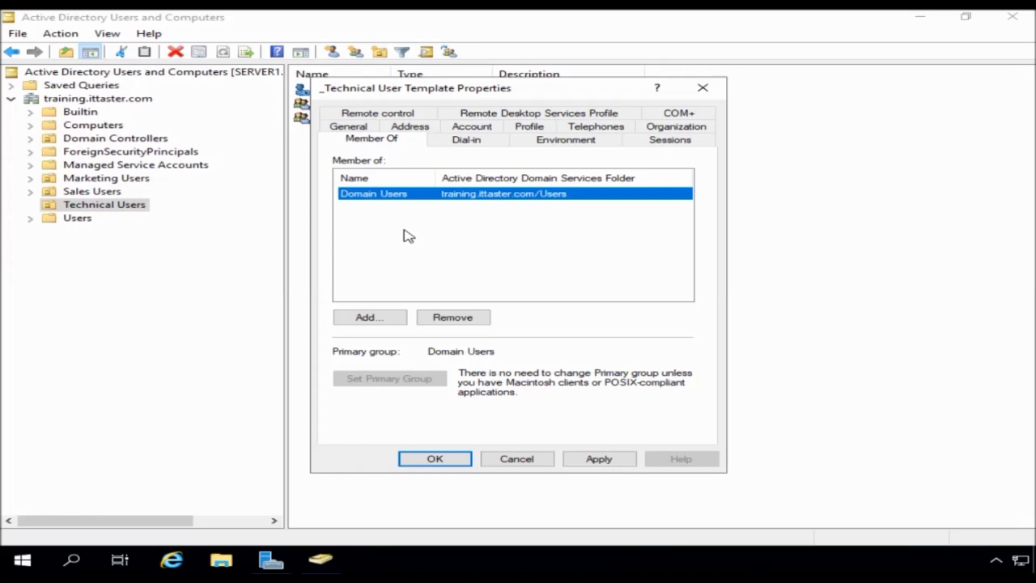
pyautogui.click(387, 321)
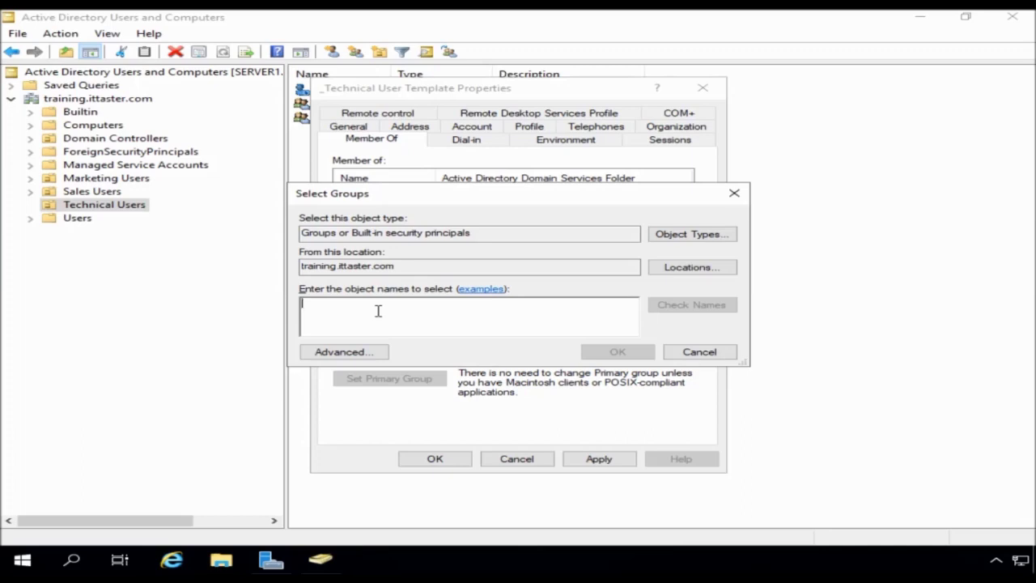
pyautogui.write('all')
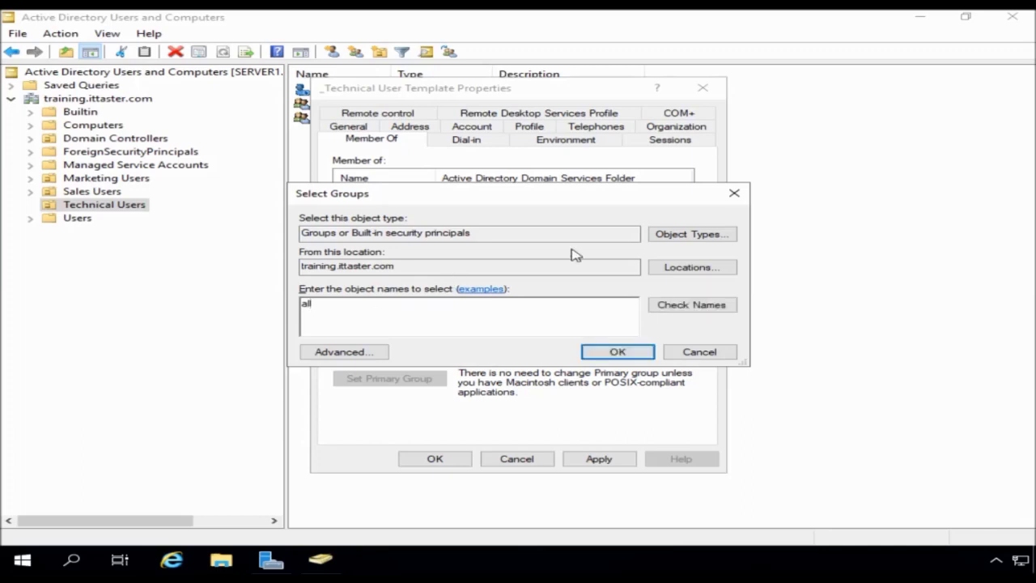
pyautogui.click(682, 305)
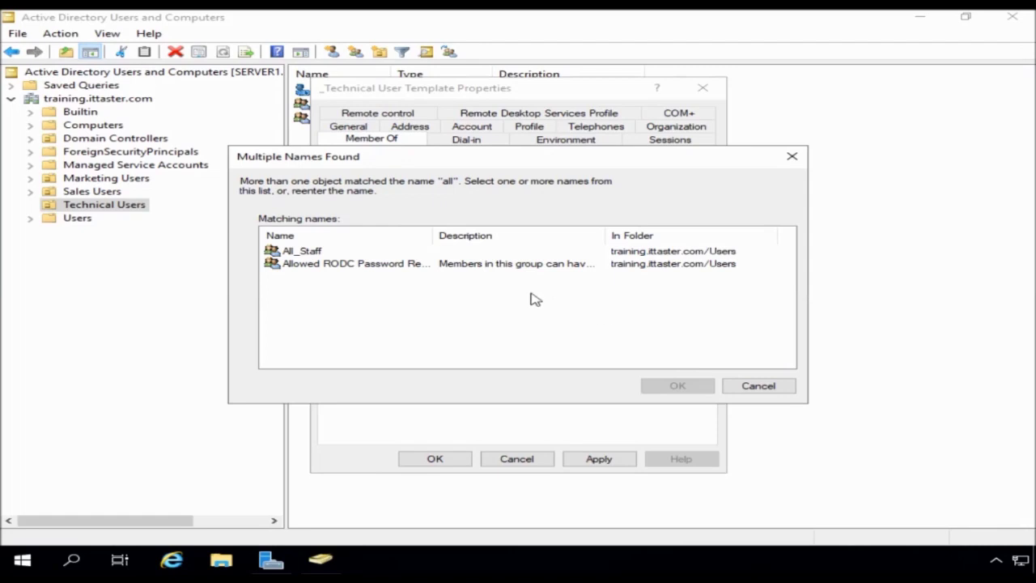
pyautogui.click(304, 254)
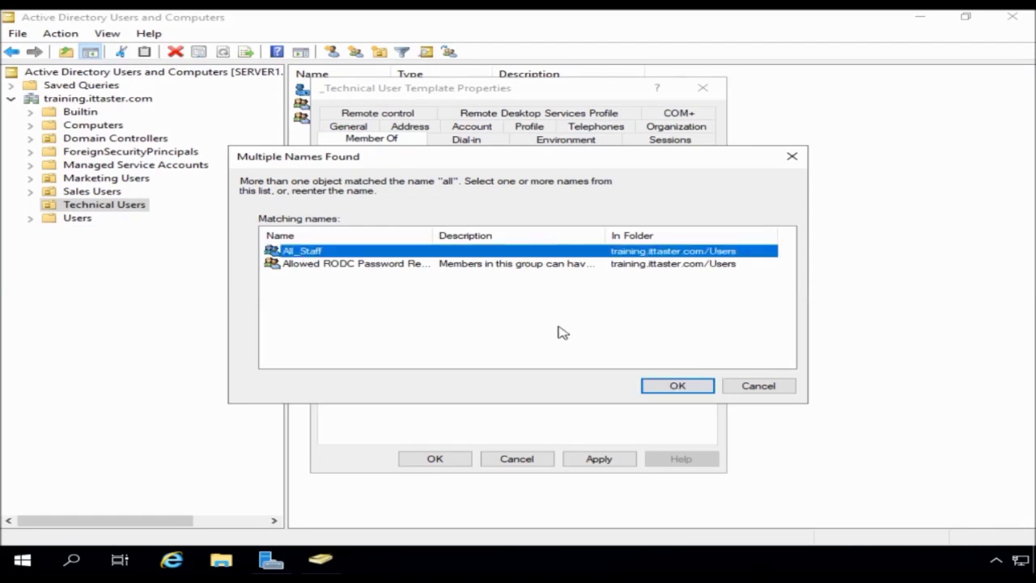
pyautogui.click(656, 386)
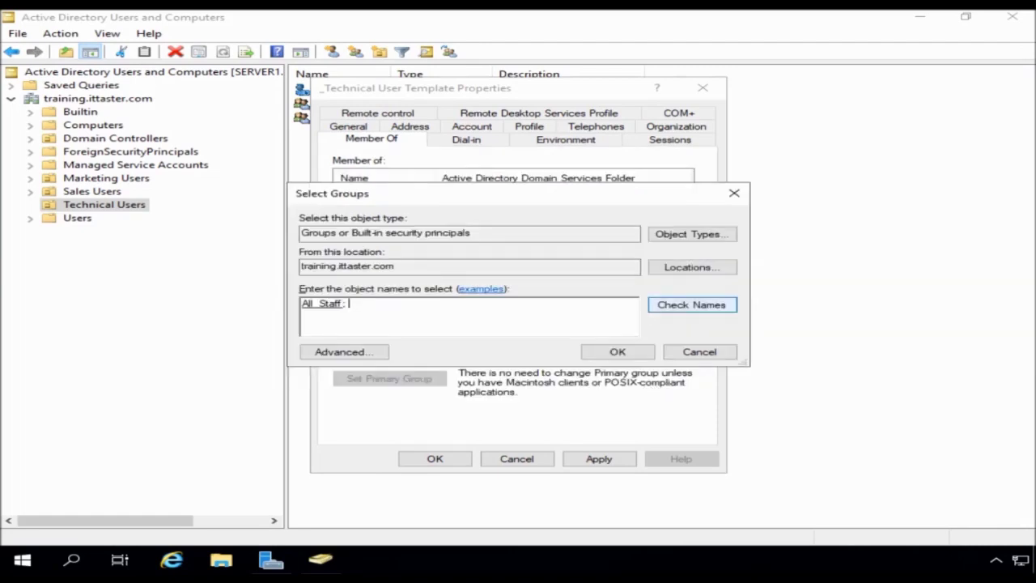
pyautogui.write('helpdesk')
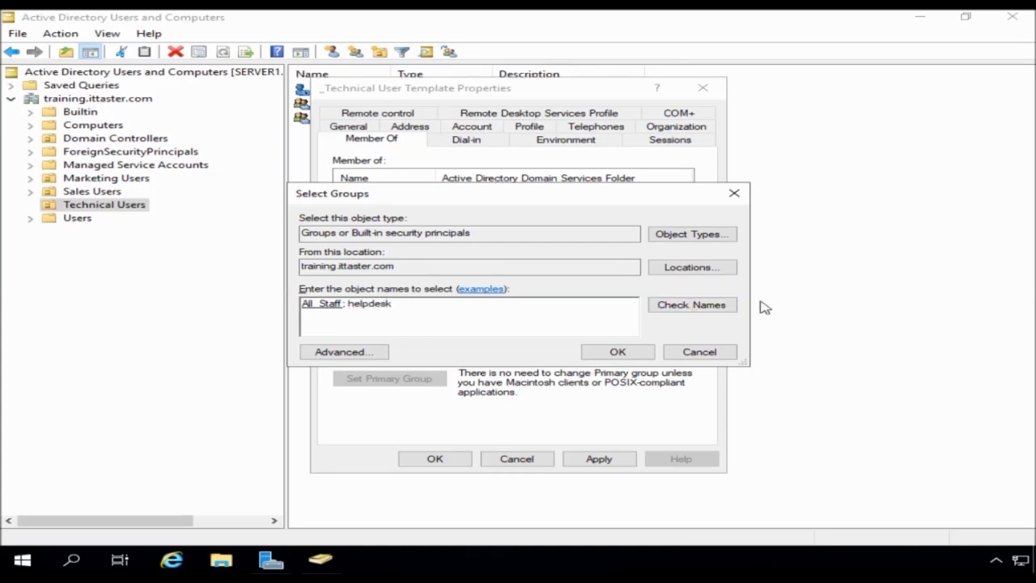
pyautogui.click(728, 306)
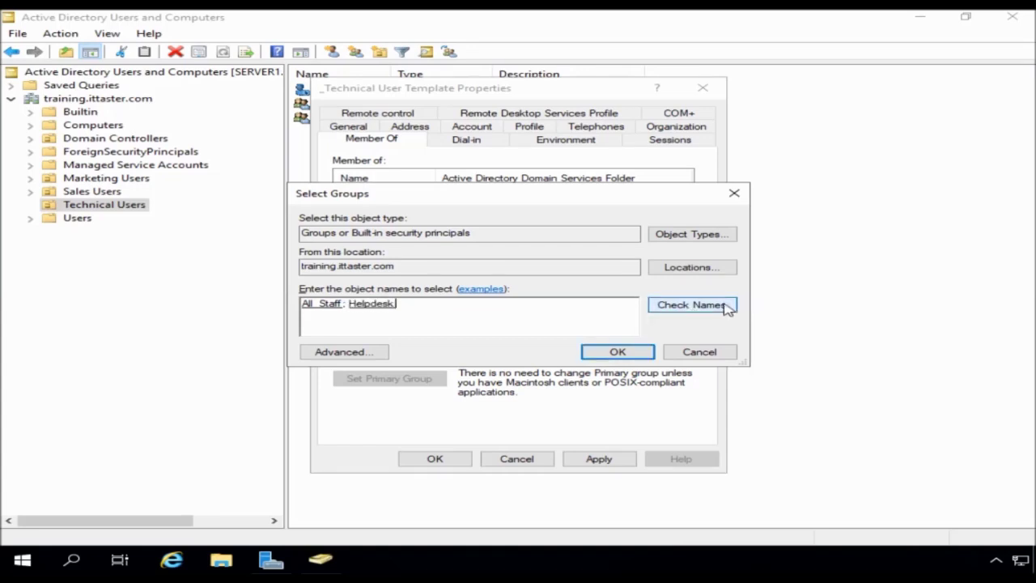
pyautogui.click(648, 352)
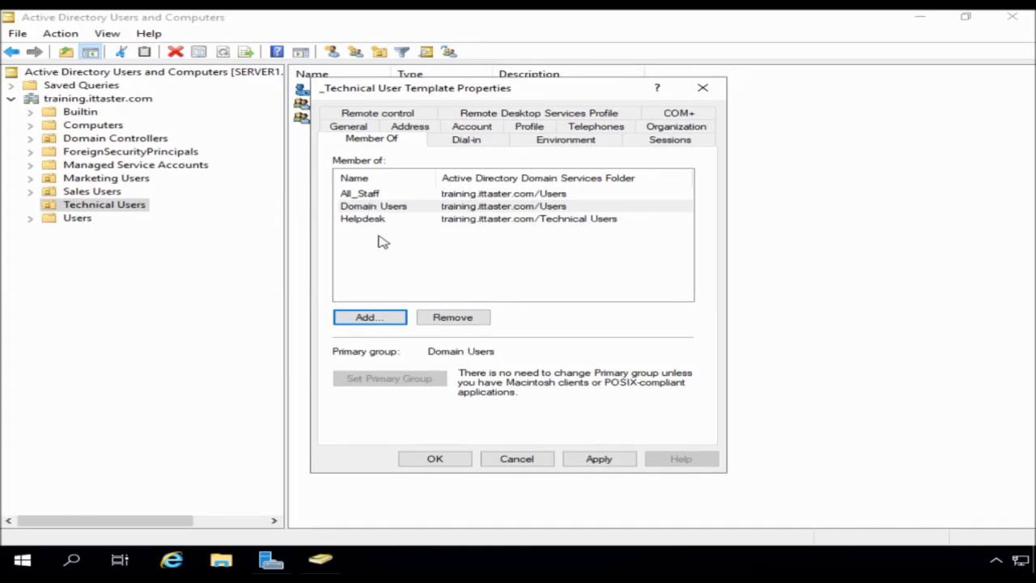
pyautogui.click(433, 459)
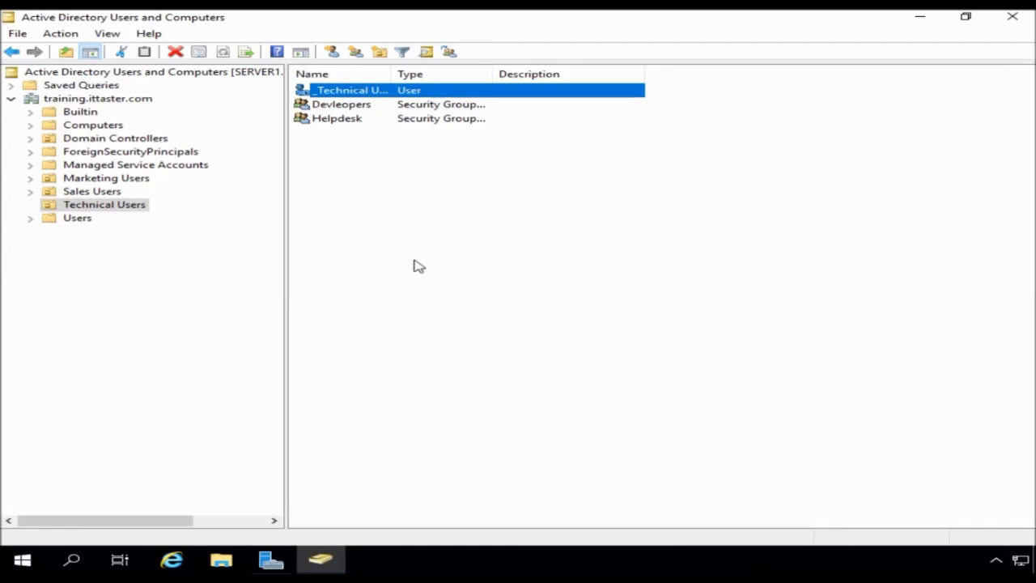
# - Copy the template into a new user, entering the new user's first, last and logon names
pyautogui.rightClick(334, 95)
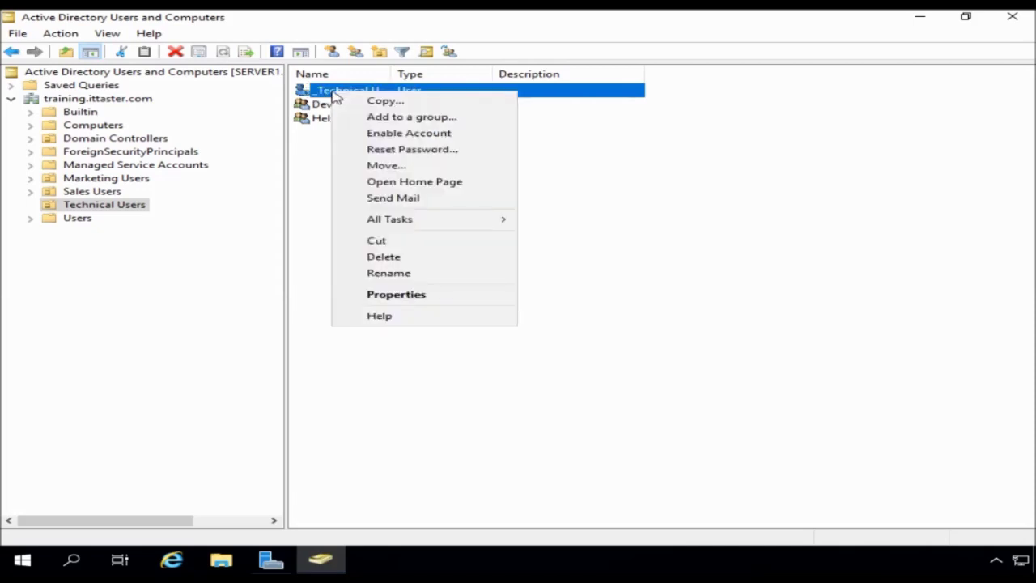
pyautogui.click(374, 102)
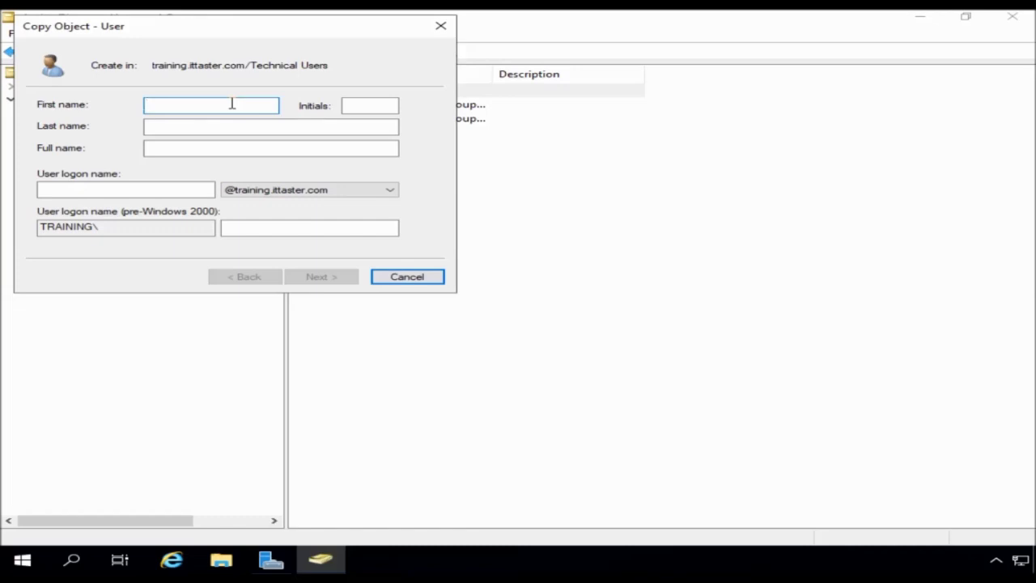
pyautogui.write('Bill')
pyautogui.press('Tab')
pyautogui.press('Tab')
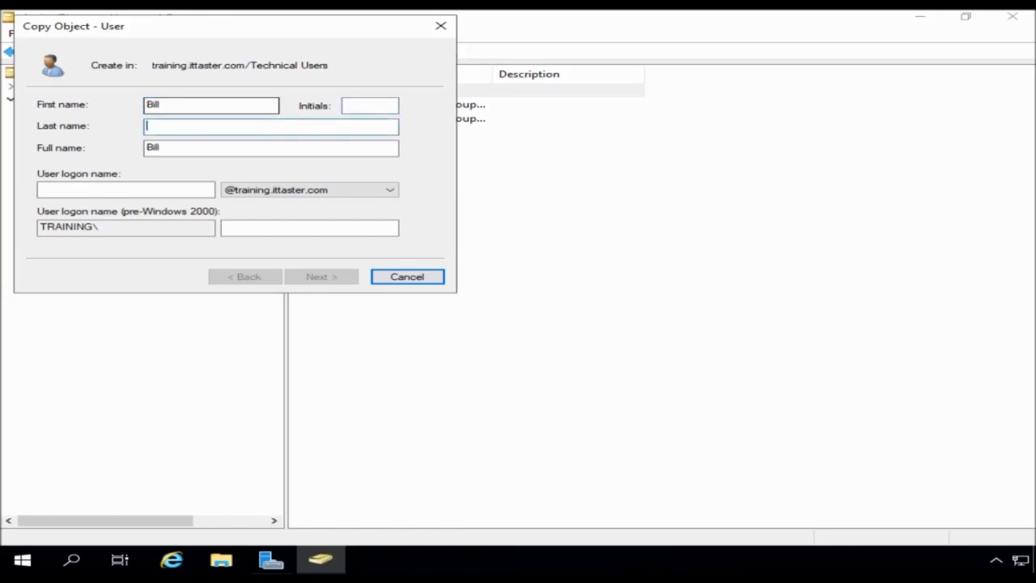
pyautogui.write('Gates')
pyautogui.click(116, 188)
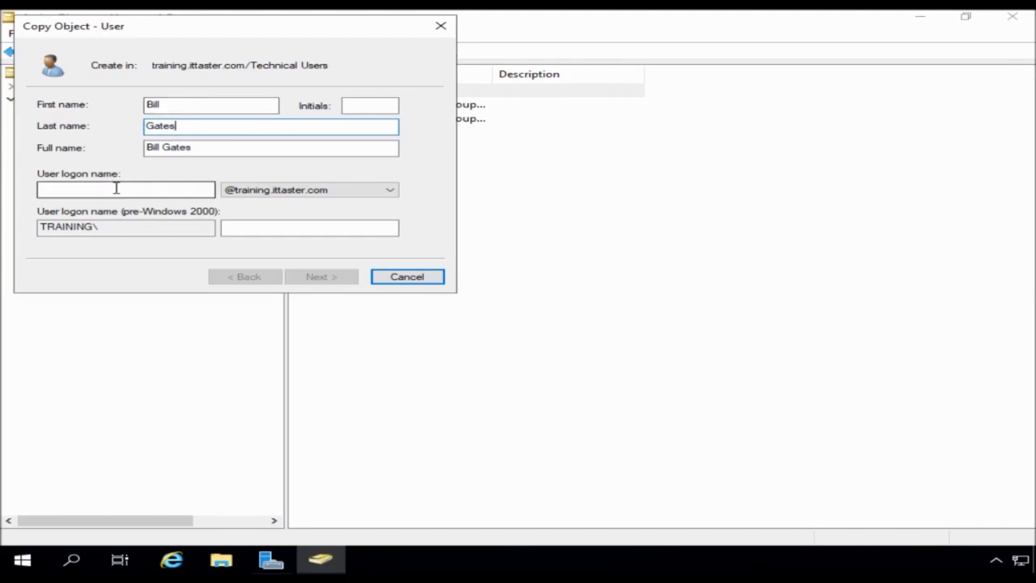
pyautogui.write('g')
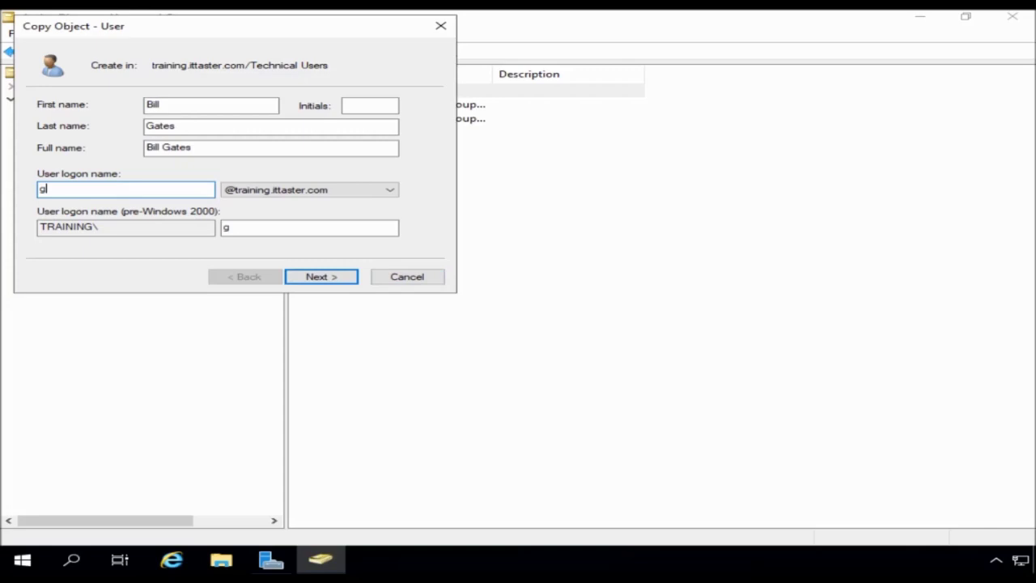
pyautogui.write('atesb')
# - Clear 'User cannot change password' and require a password change at next logon
pyautogui.click(316, 277)
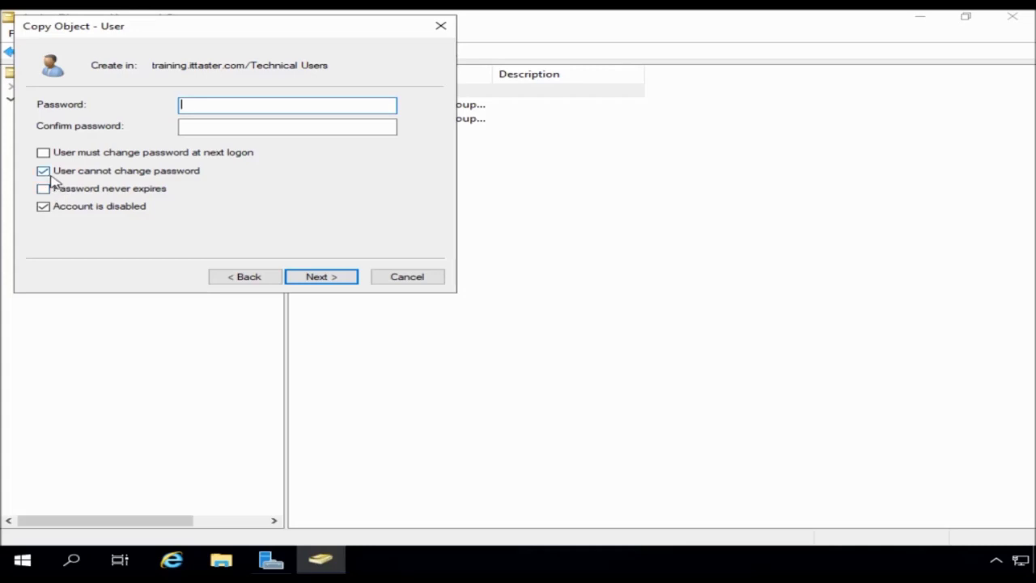
pyautogui.click(44, 173)
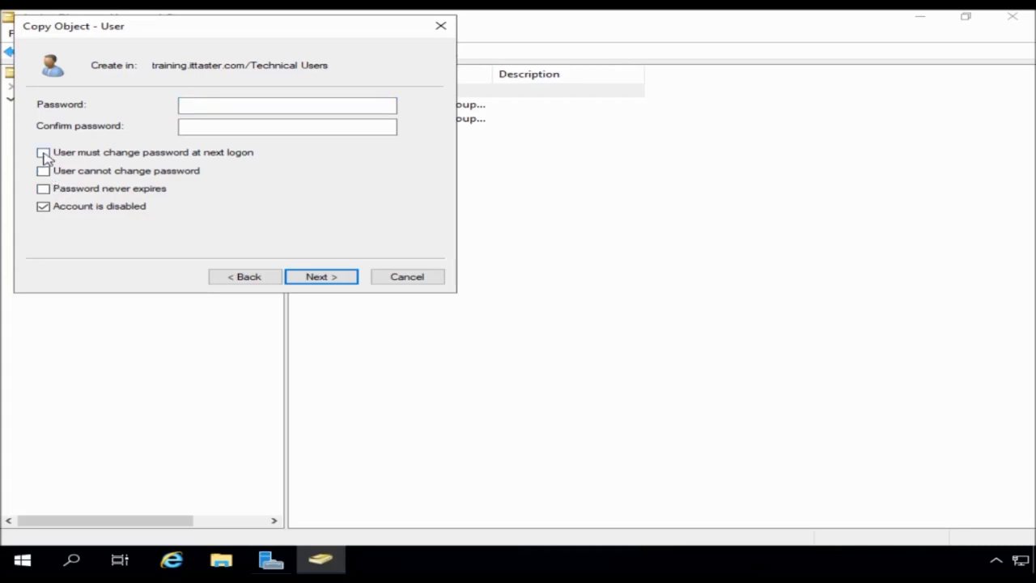
pyautogui.click(43, 153)
# - Enter and confirm the initial password, then finish creating the copied user
pyautogui.click(193, 106)
pyautogui.write('Pa')
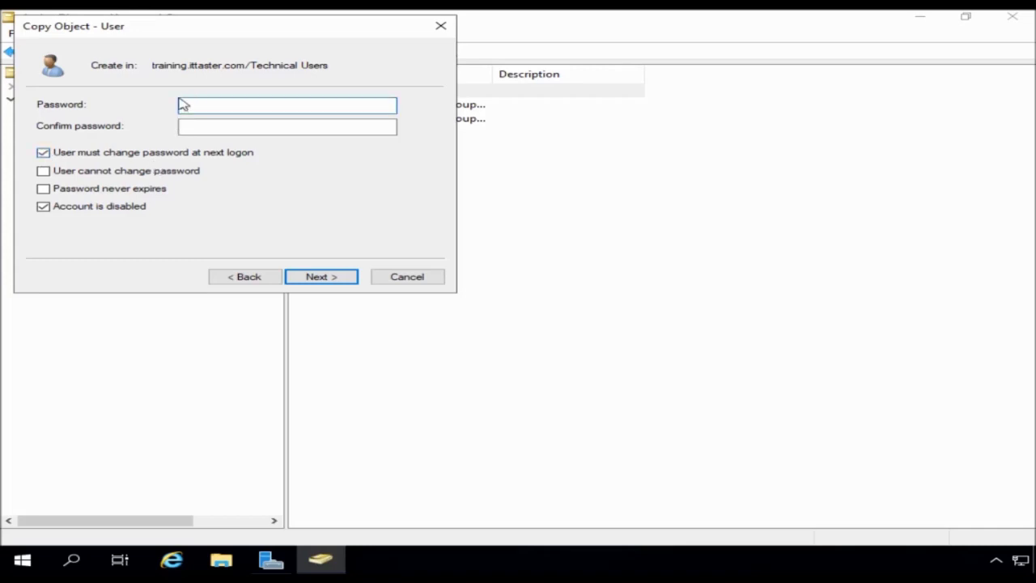
pyautogui.write('ssw0rd12345')
pyautogui.press('Tab')
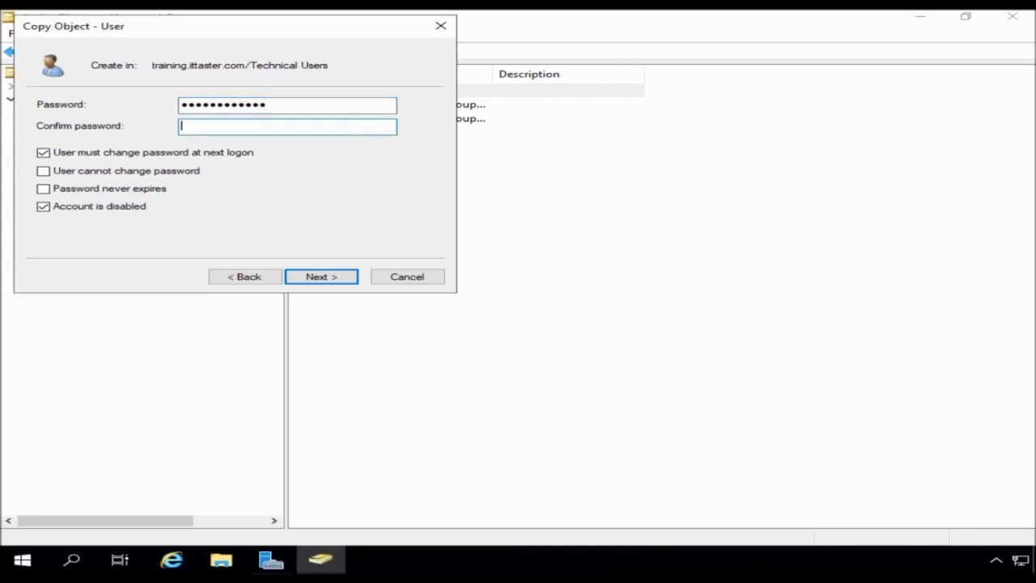
pyautogui.write('Passw0rd12345')
pyautogui.click(315, 276)
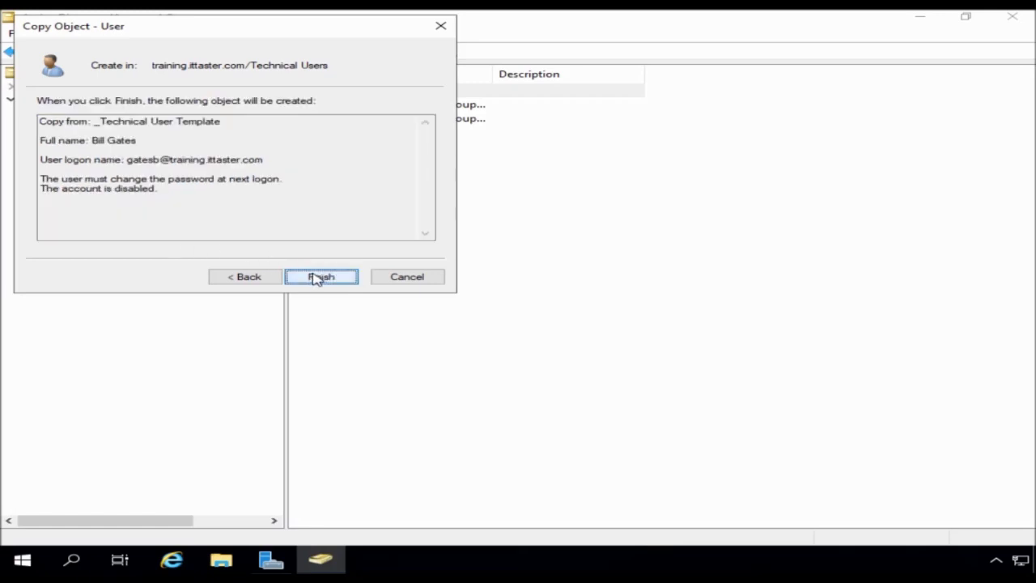
pyautogui.click(316, 277)
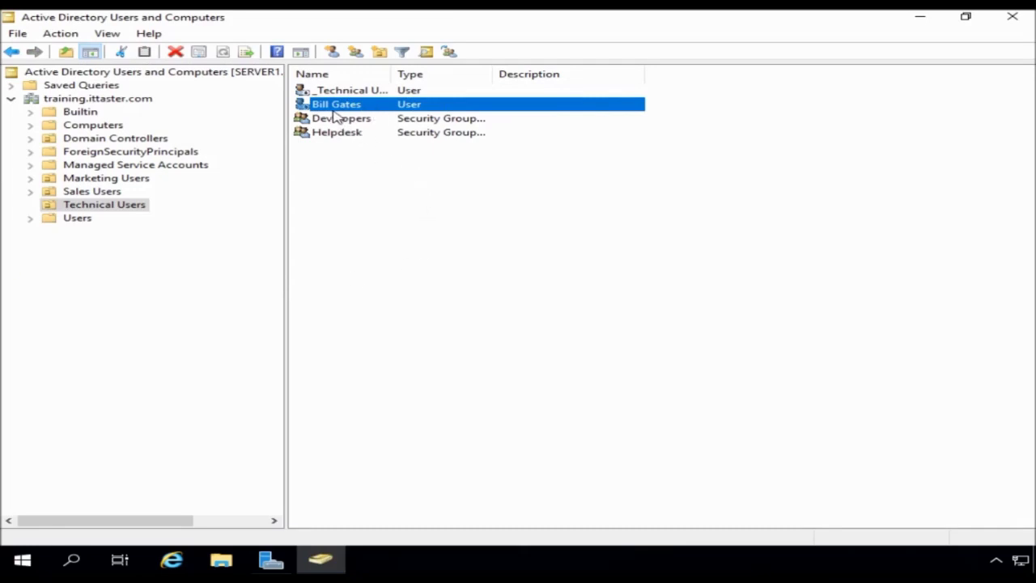
# - Check the new user's technical.bat logon script and H: home folder, and All_Staff and Helpdesk memberships
pyautogui.doubleClick(325, 106)
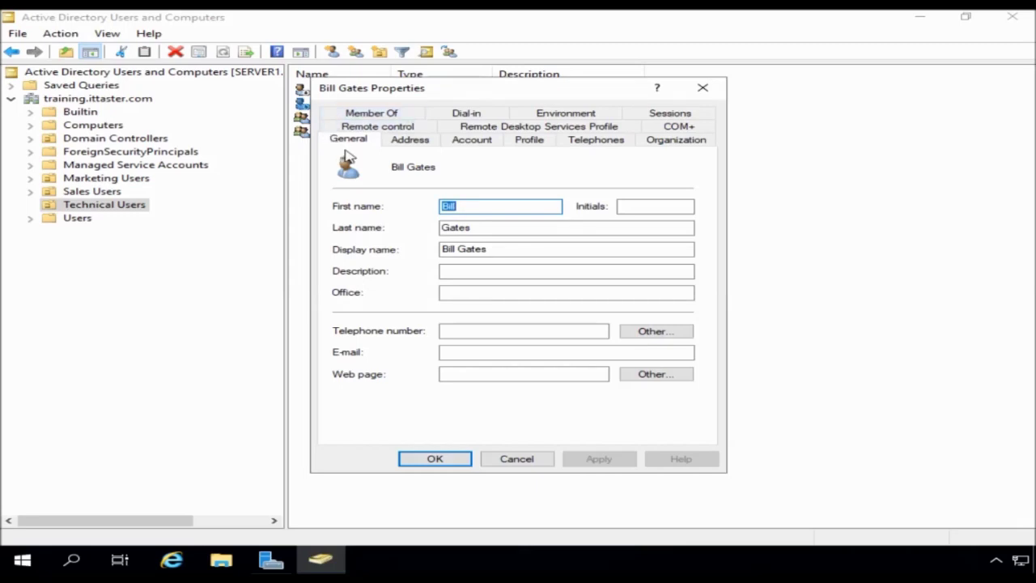
pyautogui.click(529, 141)
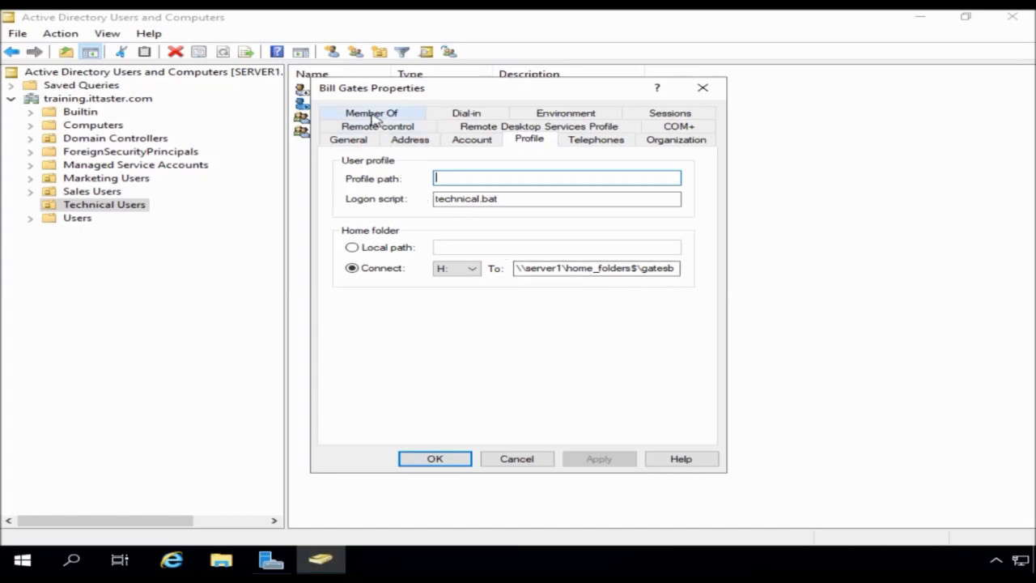
pyautogui.click(373, 114)
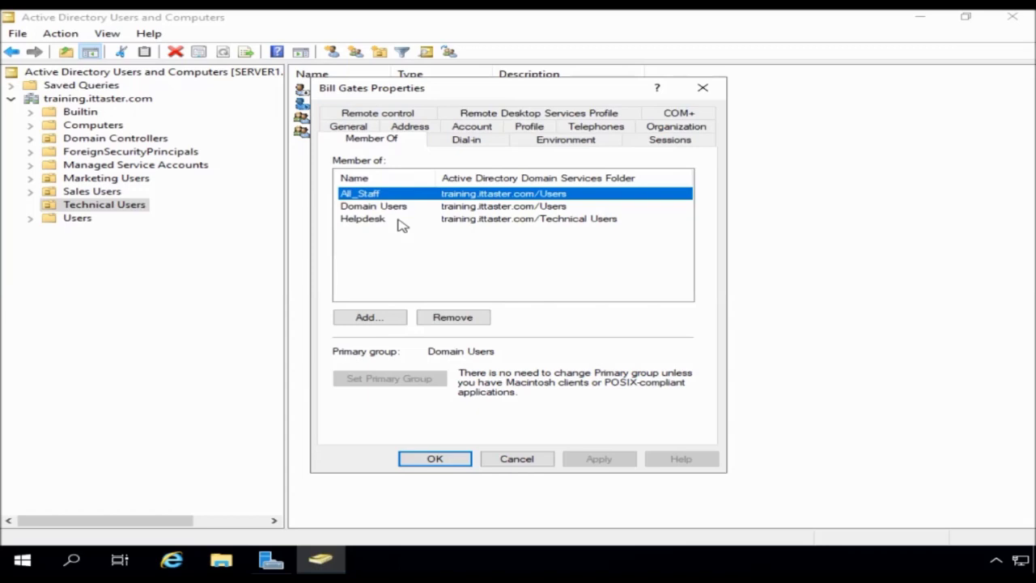
# - Confirm and close the new user's Properties dialog with OK
pyautogui.click(421, 460)
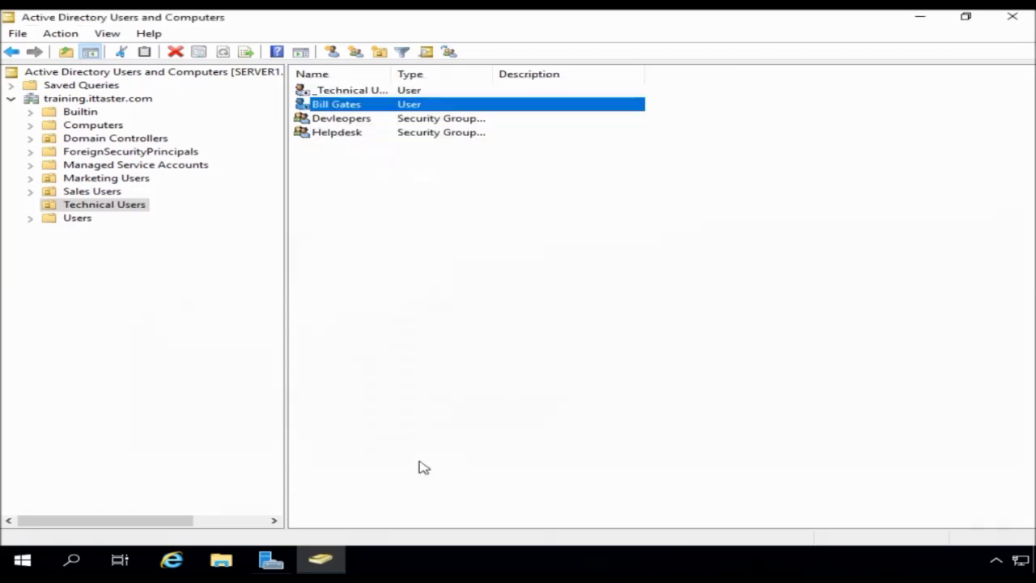